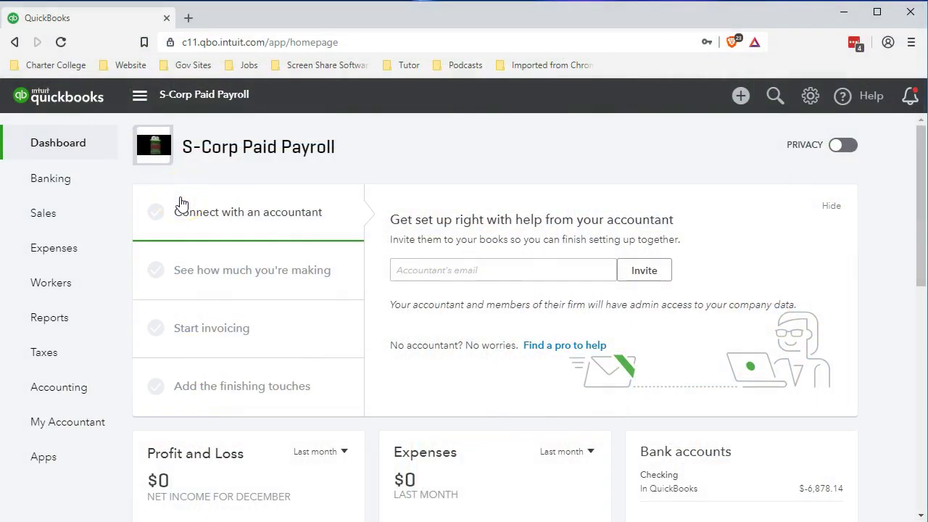
Step: From Workers, open the sole employee's record in the Employees list, showing the $25.00/hour pay rate
{"action": "left_click", "coordinate": [78, 289]}
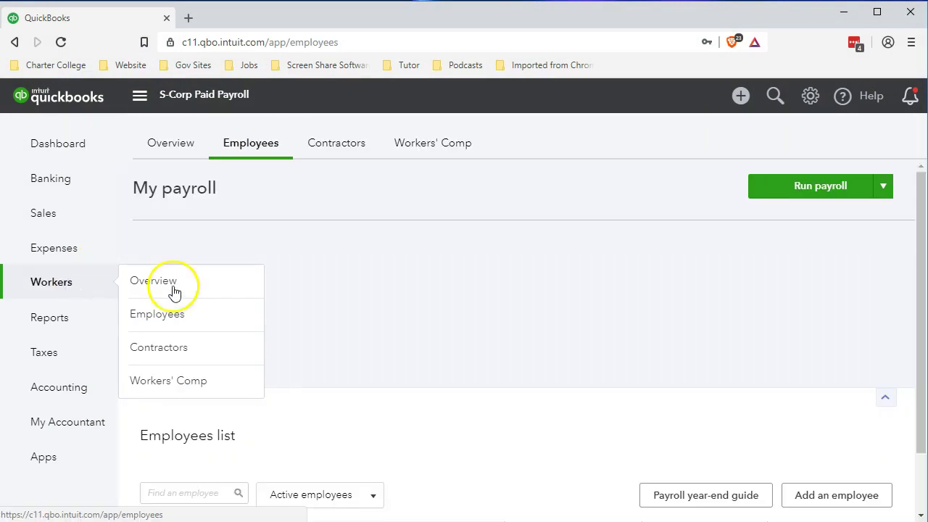
{"action": "scroll", "coordinate": [338, 267], "scroll_direction": "down", "scroll_amount": 1}
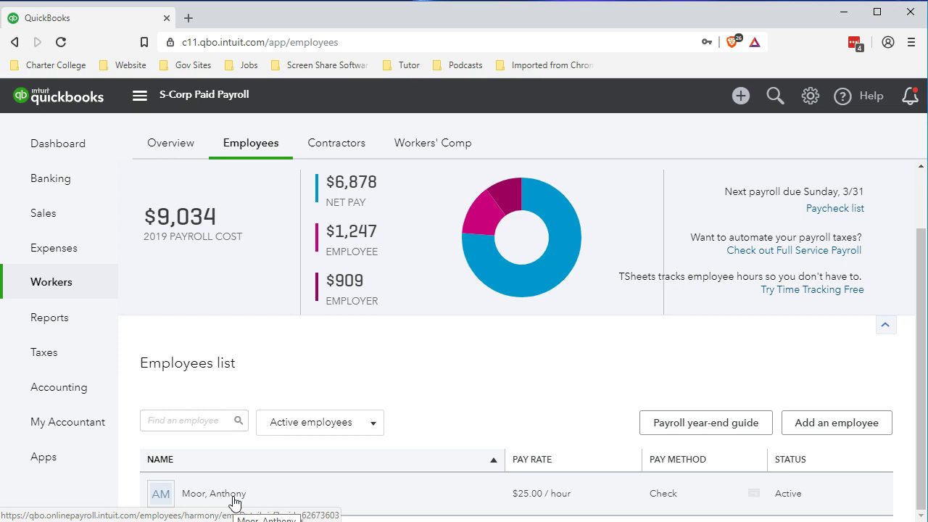
{"action": "left_click", "coordinate": [234, 497]}
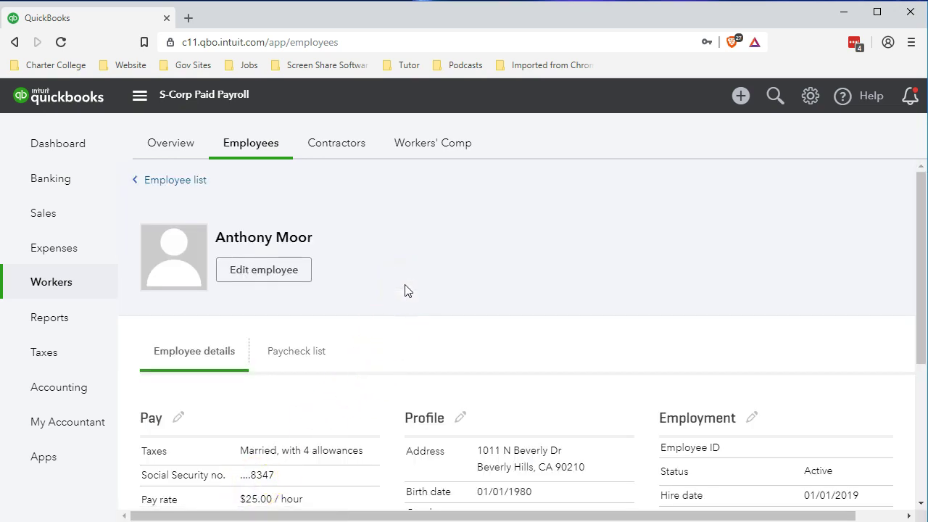
Step: Edit the employee's pay settings and open the Bank 401(k) deduction, set at 5.00% of gross pay
{"action": "scroll", "coordinate": [406, 290], "scroll_direction": "down", "scroll_amount": 2}
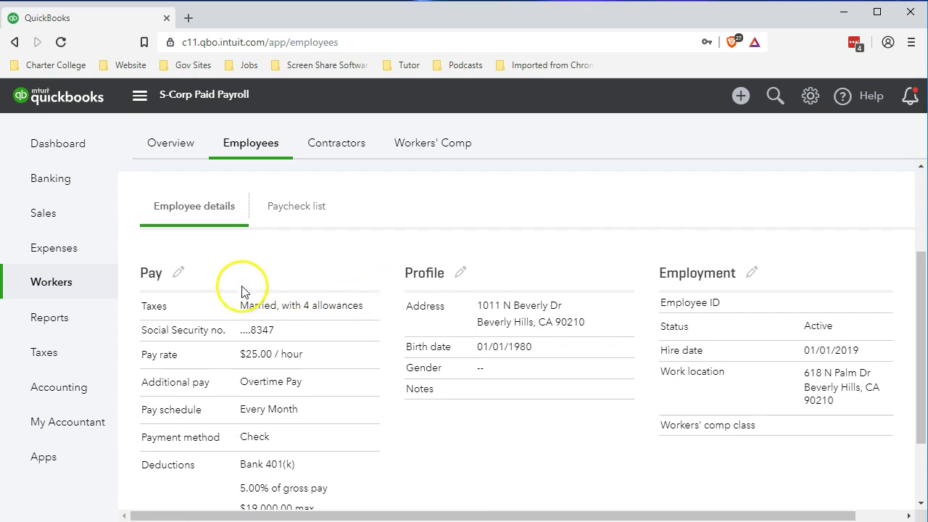
{"action": "left_click", "coordinate": [176, 274]}
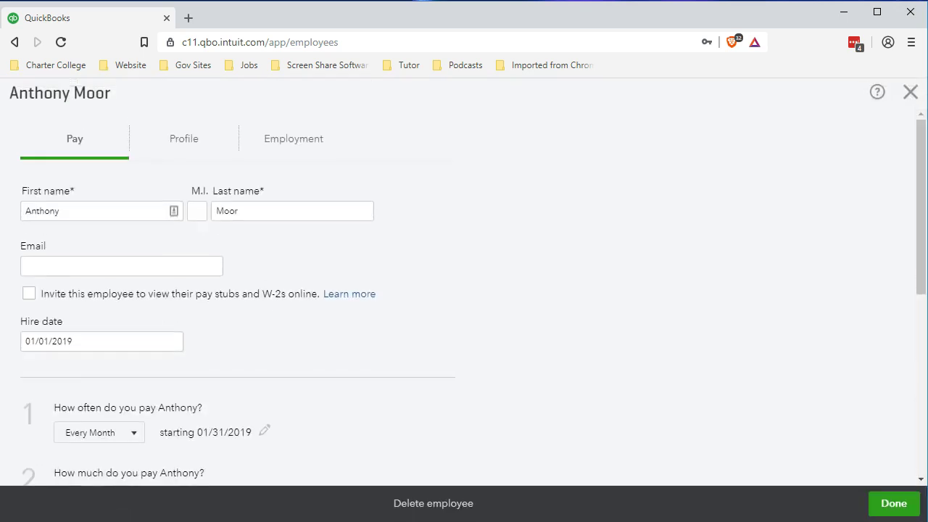
{"action": "scroll", "coordinate": [52, 342], "scroll_direction": "down", "scroll_amount": 3}
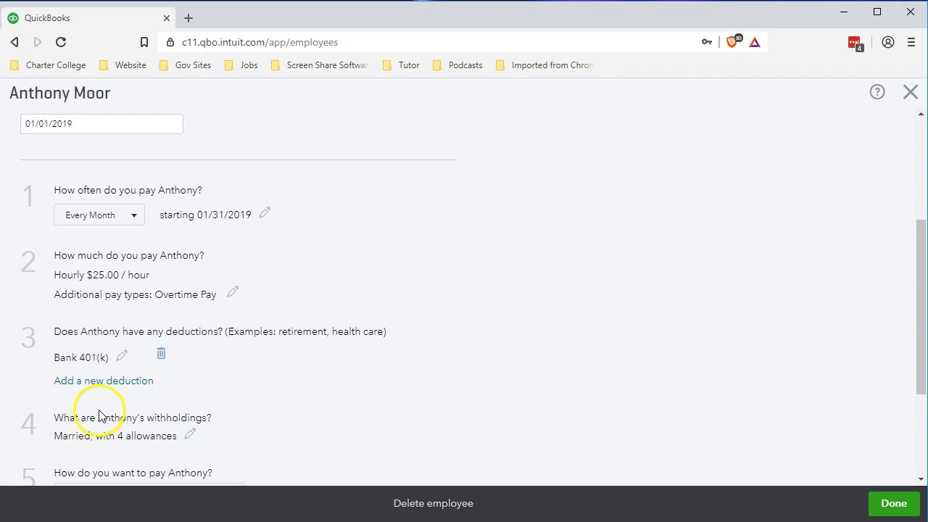
{"action": "scroll", "coordinate": [99, 414], "scroll_direction": "down", "scroll_amount": 1}
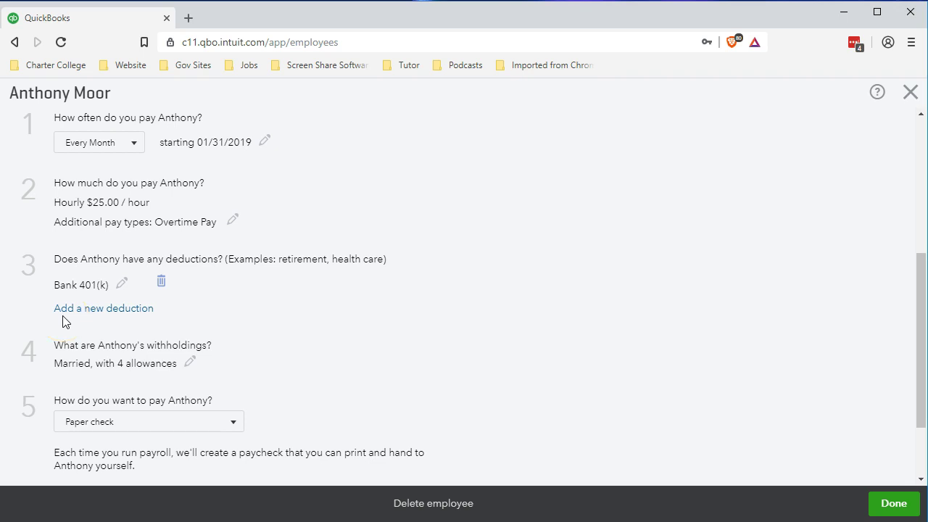
{"action": "left_click", "coordinate": [122, 285]}
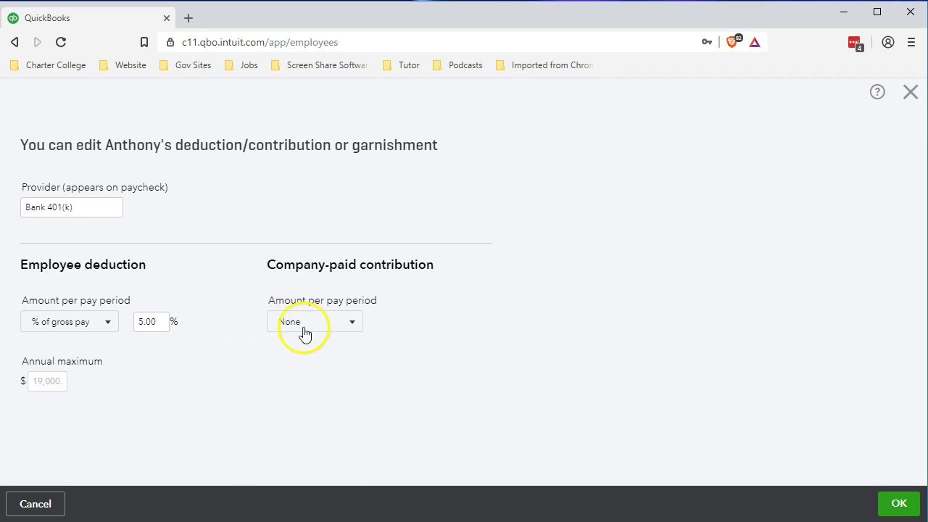
Step: Change the Bank 401(k) company-paid contribution type from None to % of gross pay
{"action": "left_click", "coordinate": [353, 323]}
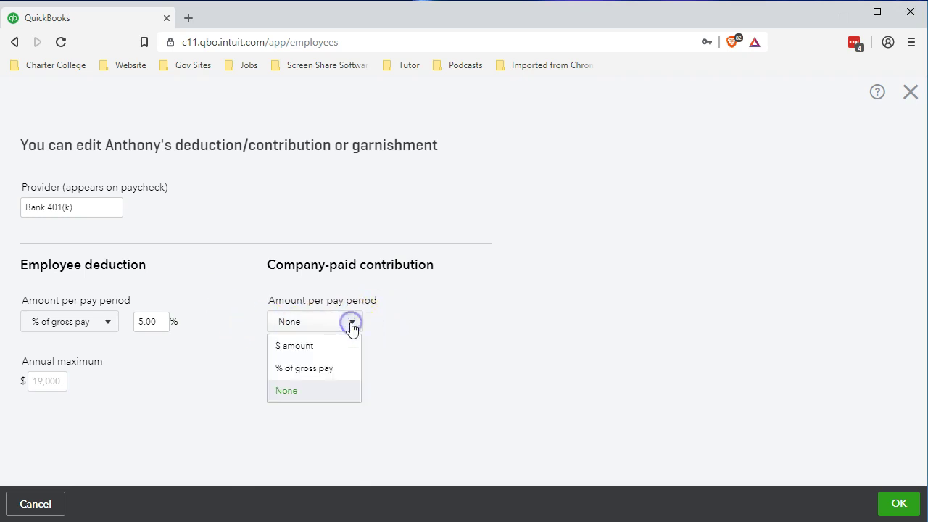
{"action": "key", "text": "Up"}
{"action": "key", "text": "Return"}
{"action": "left_click", "coordinate": [354, 323]}
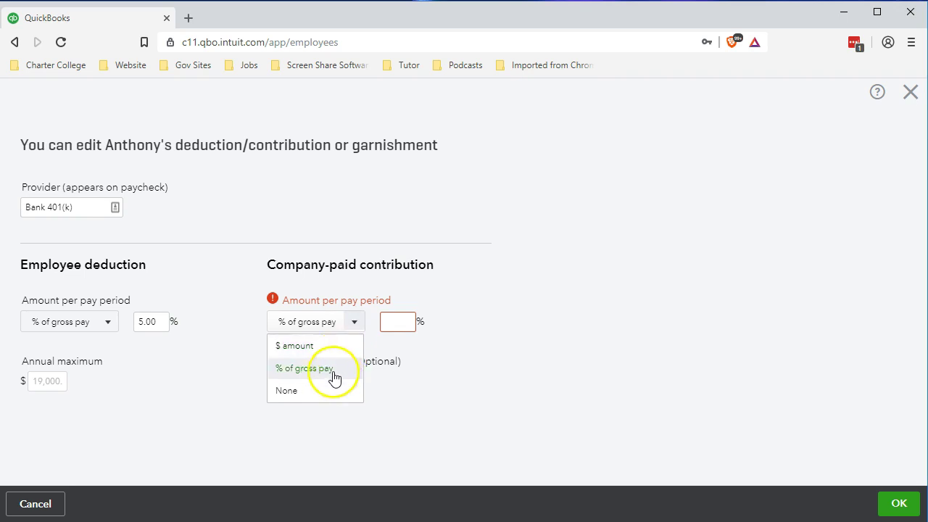
Step: Replace the 50.00 company-paid contribution with 2.5% of gross pay
{"action": "left_click", "coordinate": [288, 376]}
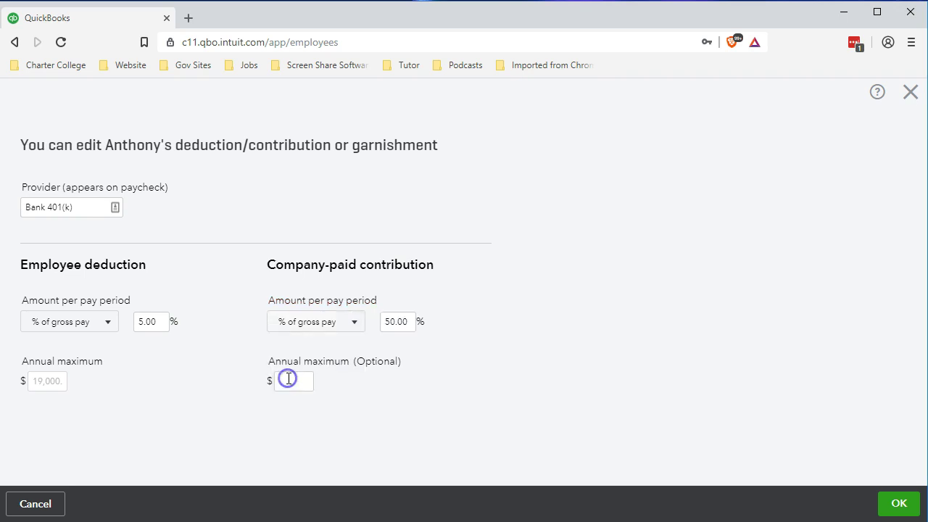
{"action": "left_click", "coordinate": [406, 339]}
{"action": "left_click_drag", "start_coordinate": [406, 321], "coordinate": [373, 322]}
{"action": "key", "text": "BackSpace"}
{"action": "type", "text": "2.5"}
{"action": "left_click", "coordinate": [528, 284]}
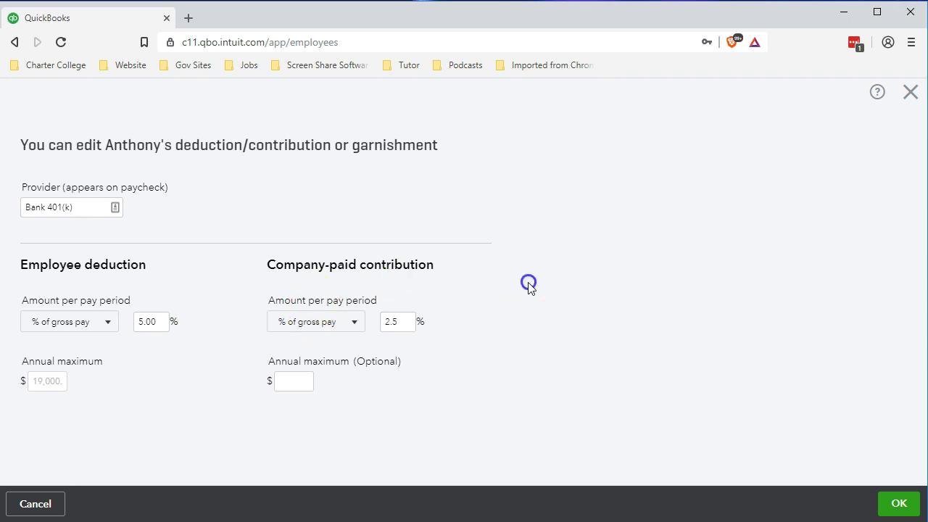
{"action": "key", "text": "XF86Calculator"}
Step: Compute 5% of 1,000 in Calculator, getting 50
{"action": "type", "text": "1"}
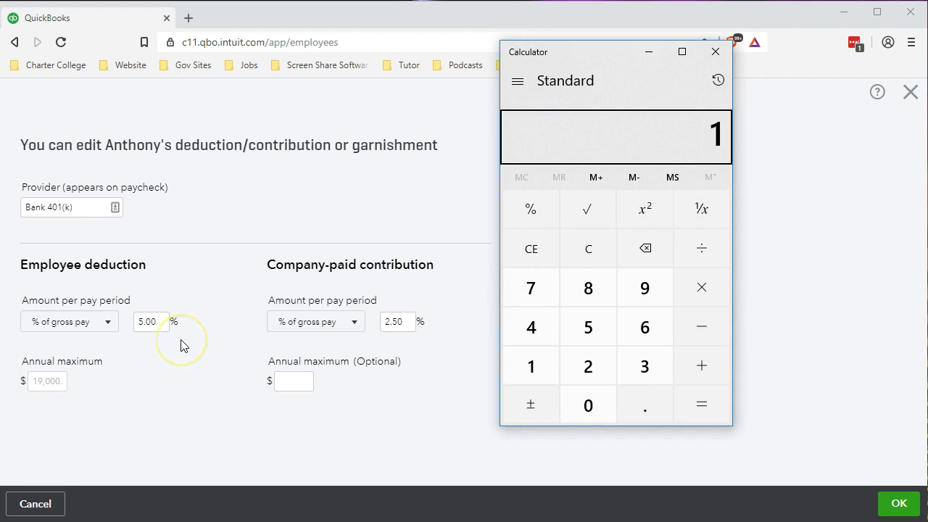
{"action": "type", "text": "000*.05"}
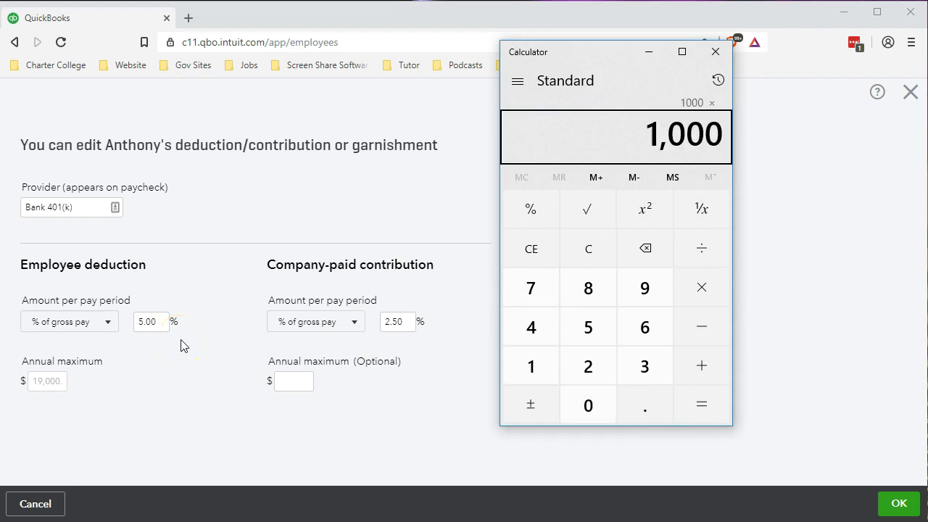
{"action": "key", "text": "Return"}
{"action": "left_click", "coordinate": [152, 353]}
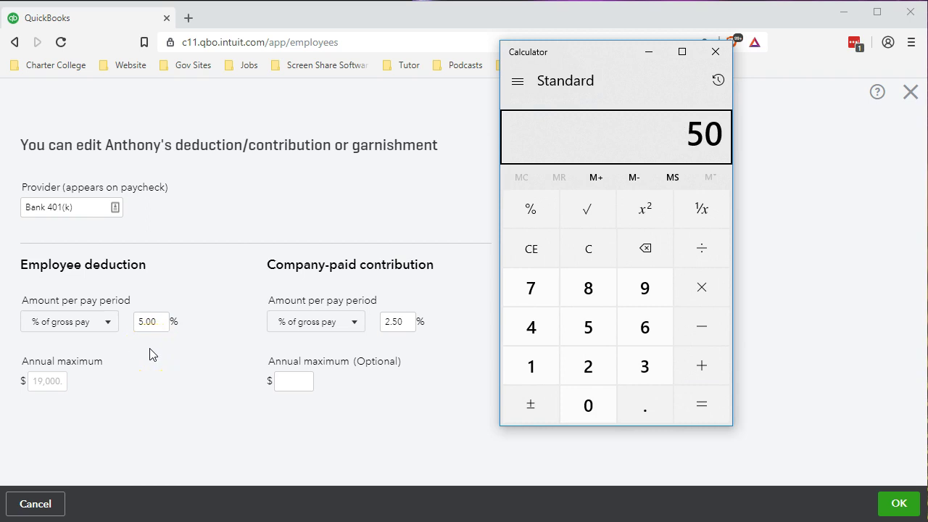
{"action": "left_click", "coordinate": [340, 336]}
Step: Compute 2.5% of 1,000 (25), then save the Bank 401(k) deduction at 5.00% employee, 2.50% company
{"action": "left_click", "coordinate": [587, 269]}
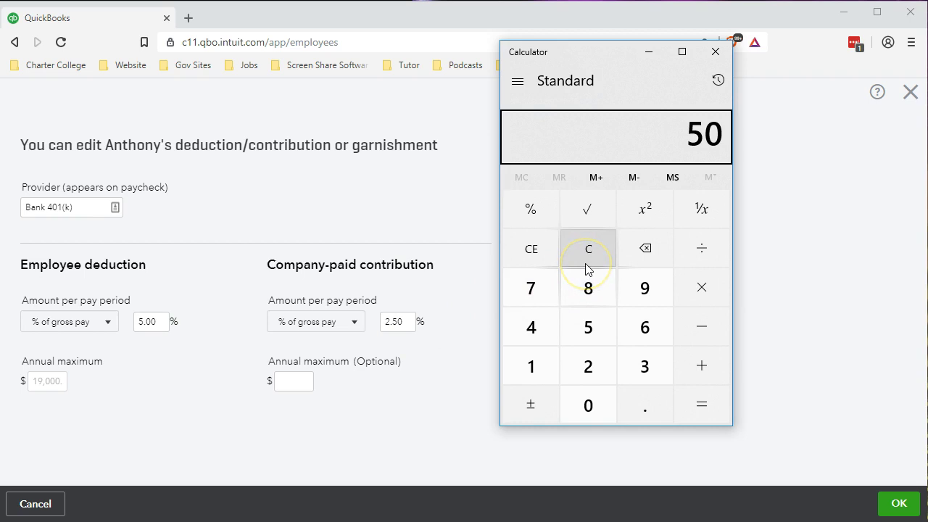
{"action": "left_click", "coordinate": [141, 332]}
{"action": "type", "text": "1000*0.025"}
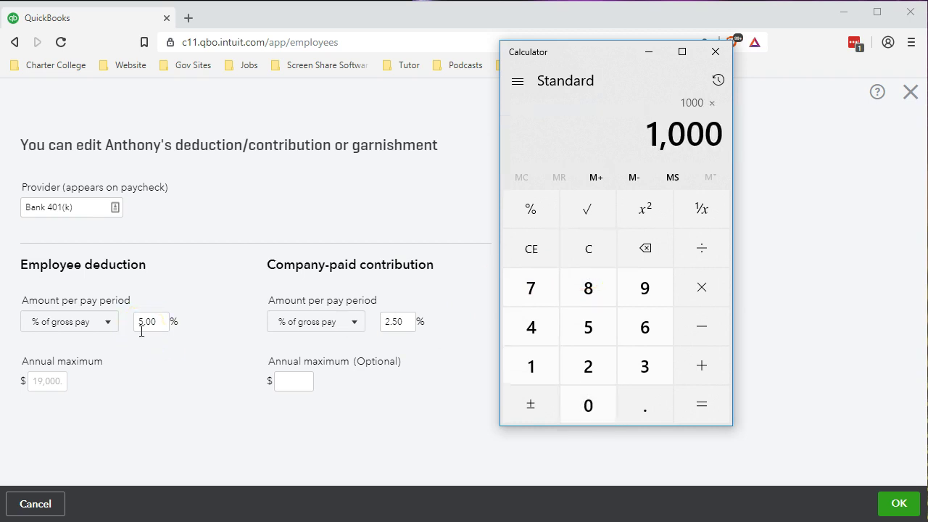
{"action": "key", "text": "Return"}
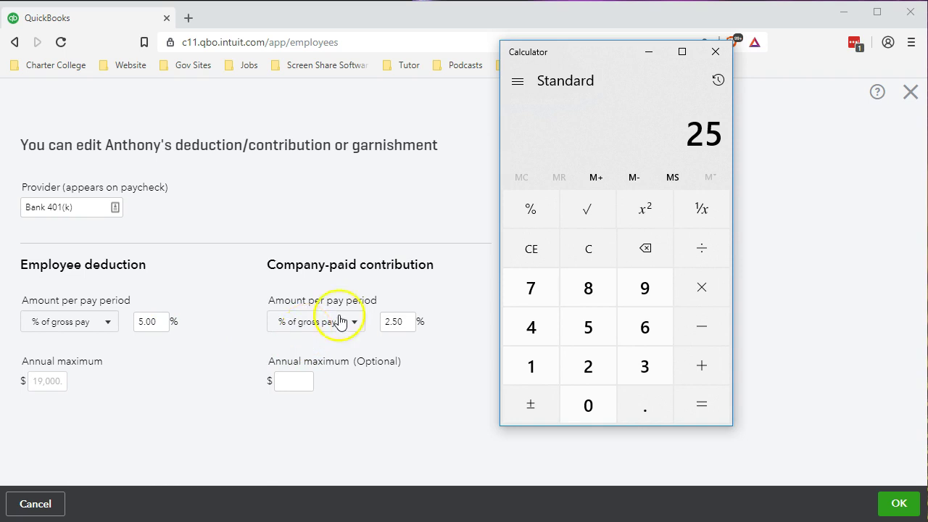
{"action": "left_click", "coordinate": [710, 52]}
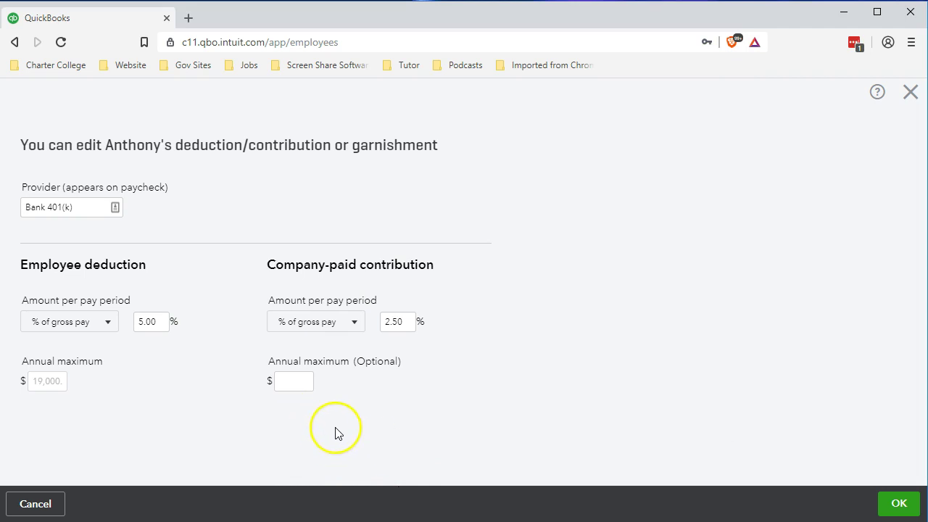
{"action": "left_click", "coordinate": [894, 503]}
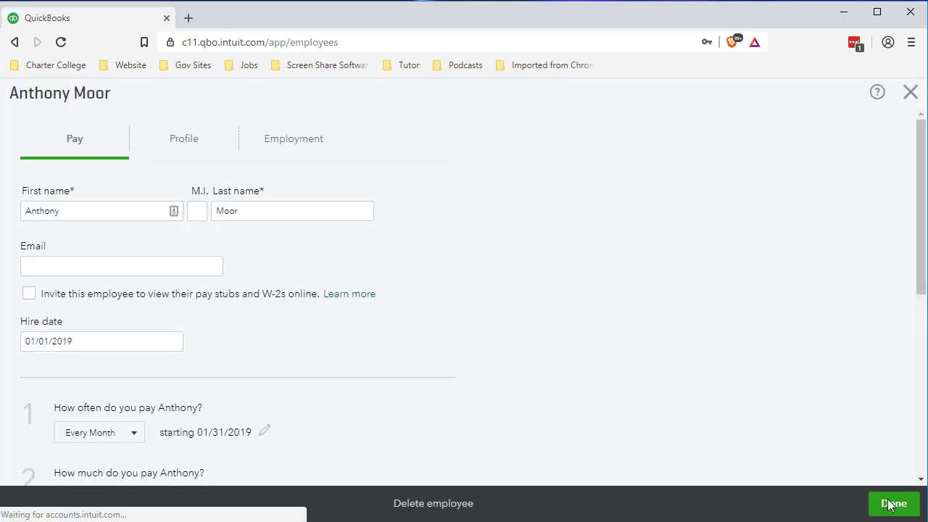
Step: Save the employee's pay setup and start a new Every Month payroll run from the Employees page
{"action": "left_click", "coordinate": [893, 504]}
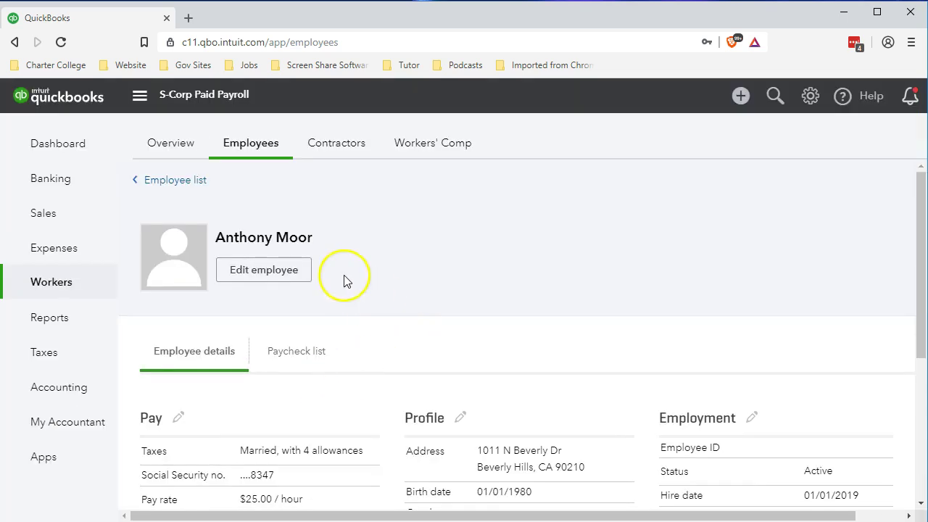
{"action": "left_click", "coordinate": [172, 183]}
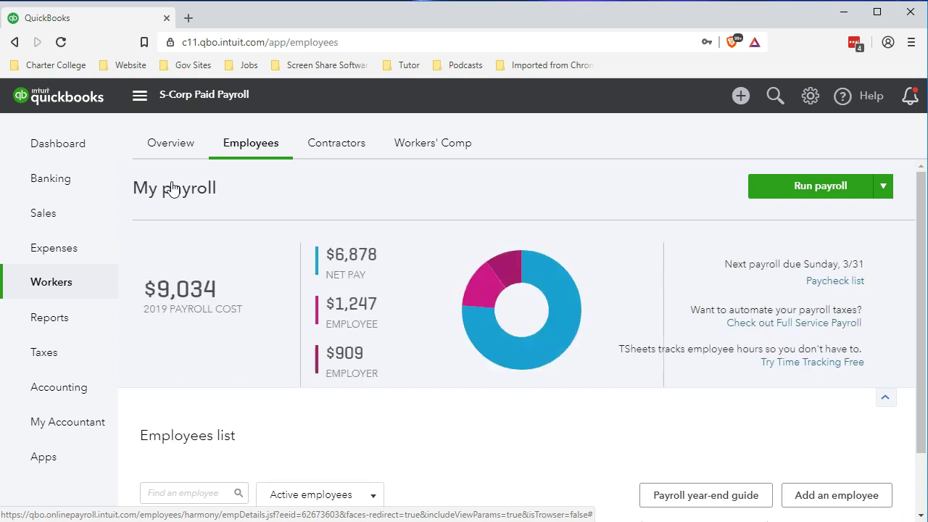
{"action": "left_click", "coordinate": [167, 150]}
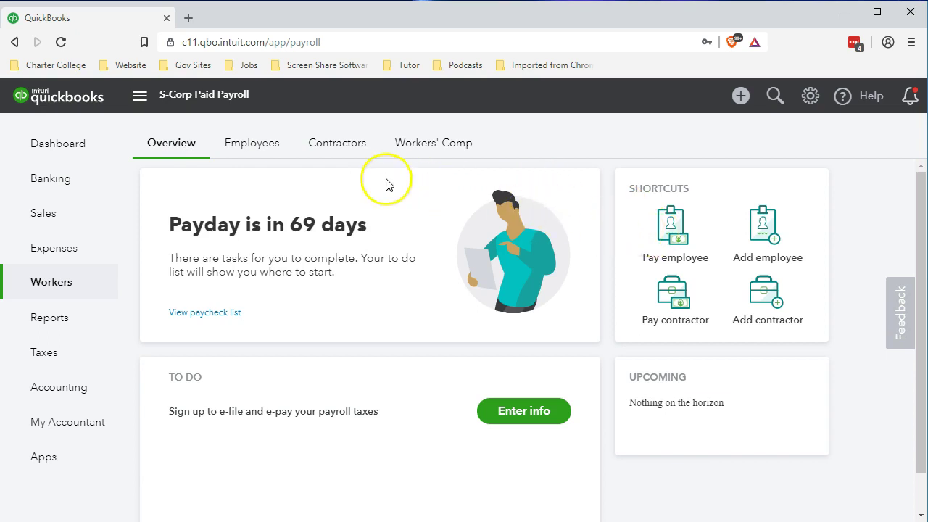
{"action": "left_click", "coordinate": [255, 145]}
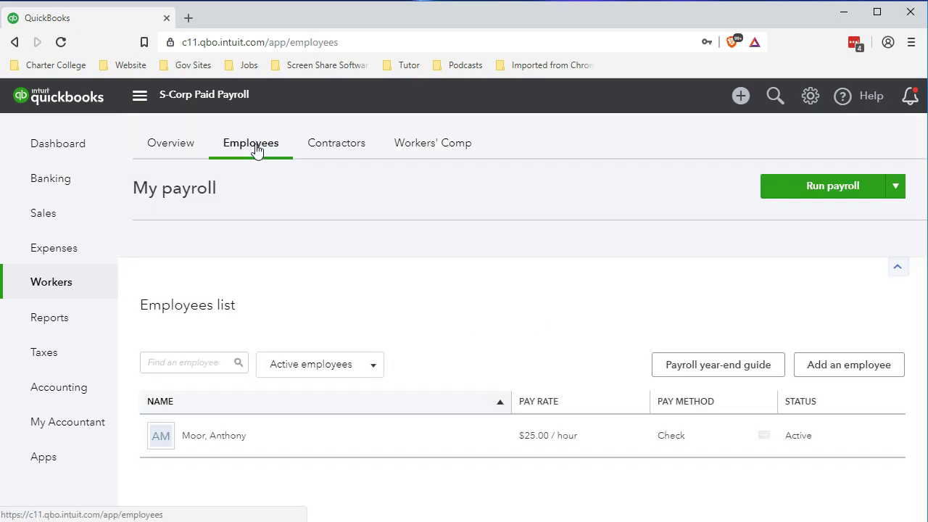
{"action": "left_click", "coordinate": [786, 203]}
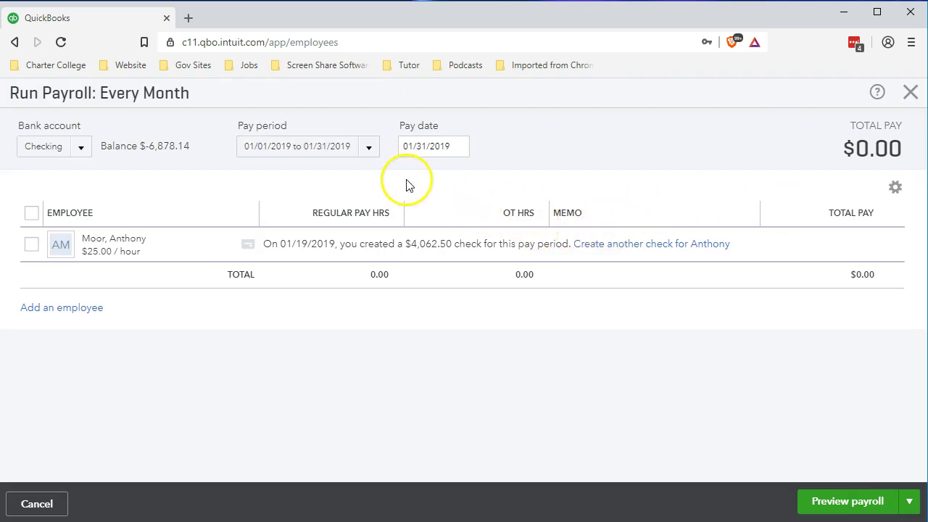
Step: Set the pay period to 03/01/2019–03/31/2019 with a pay date of 03/31/2019
{"action": "left_click", "coordinate": [369, 152]}
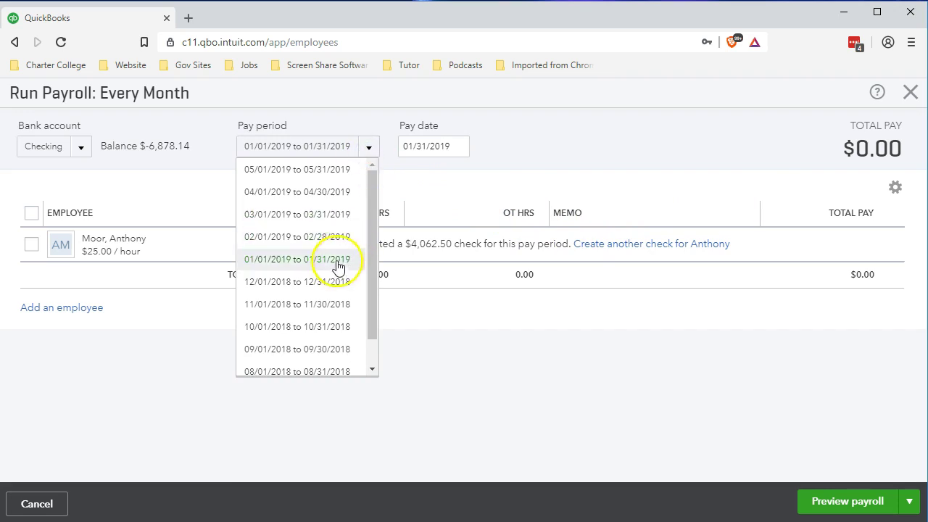
{"action": "left_click", "coordinate": [332, 222]}
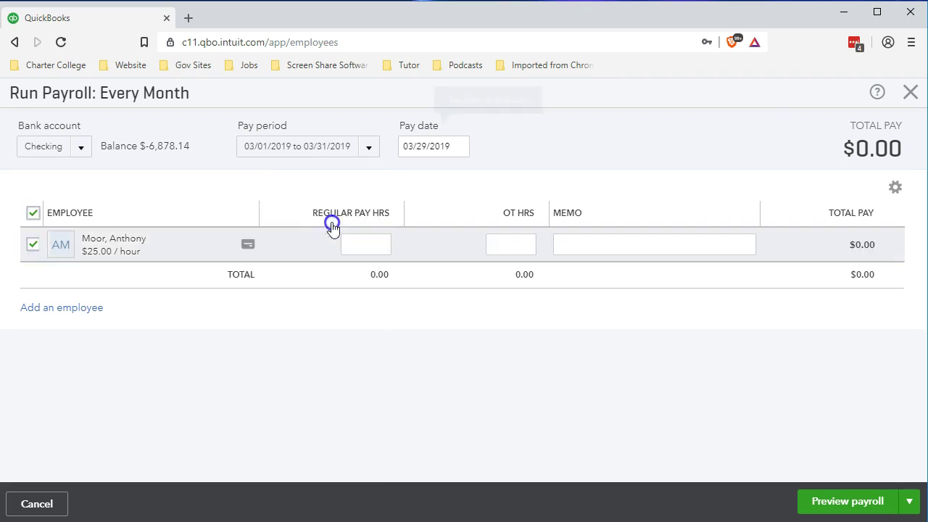
{"action": "left_click", "coordinate": [451, 146]}
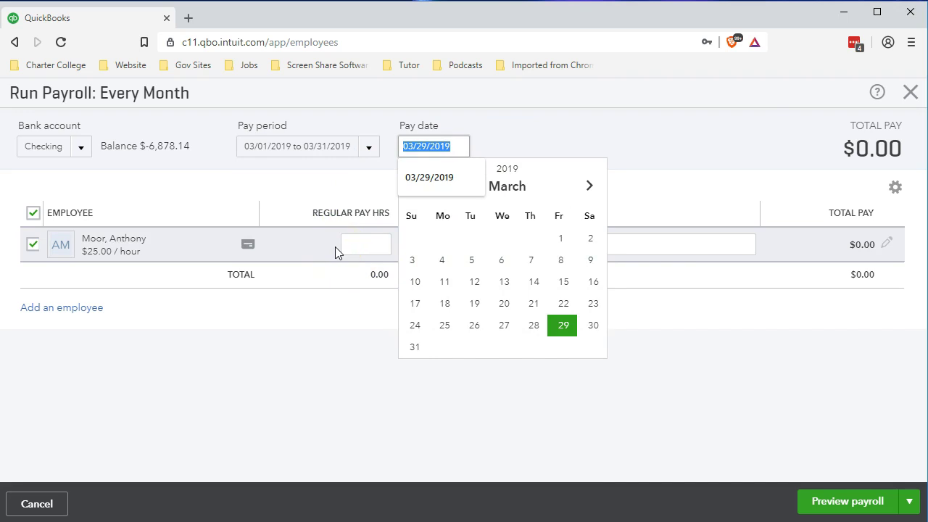
{"action": "type", "text": "033119"}
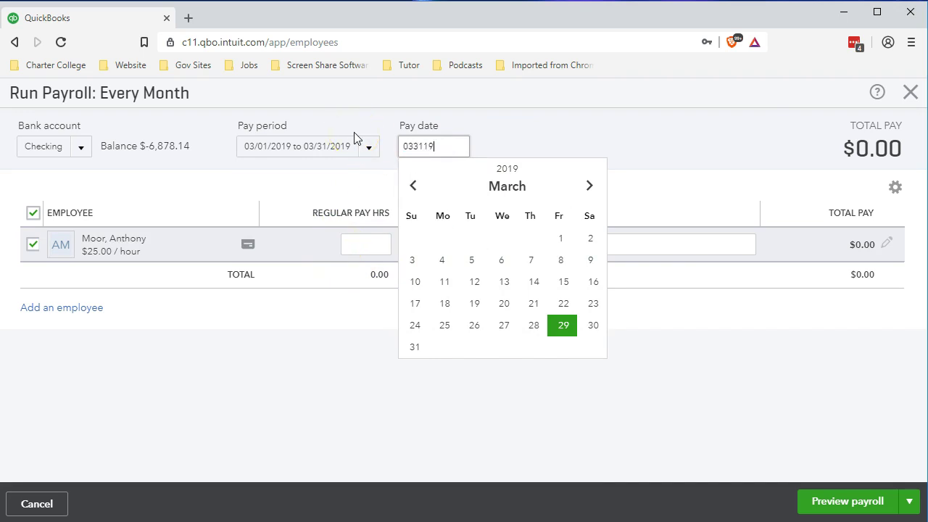
{"action": "key", "text": "Tab"}
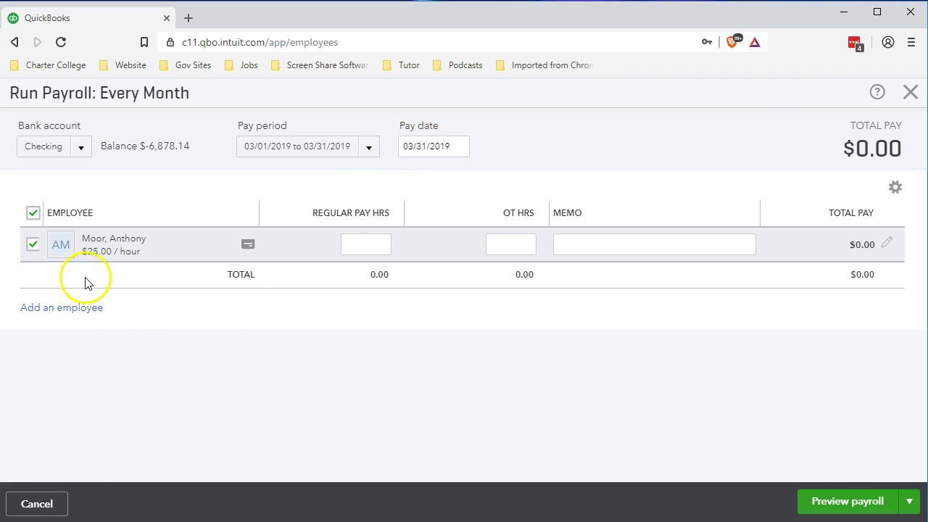
Step: Enter 161 regular hours and 1 overtime hour for the employee
{"action": "left_click", "coordinate": [358, 246]}
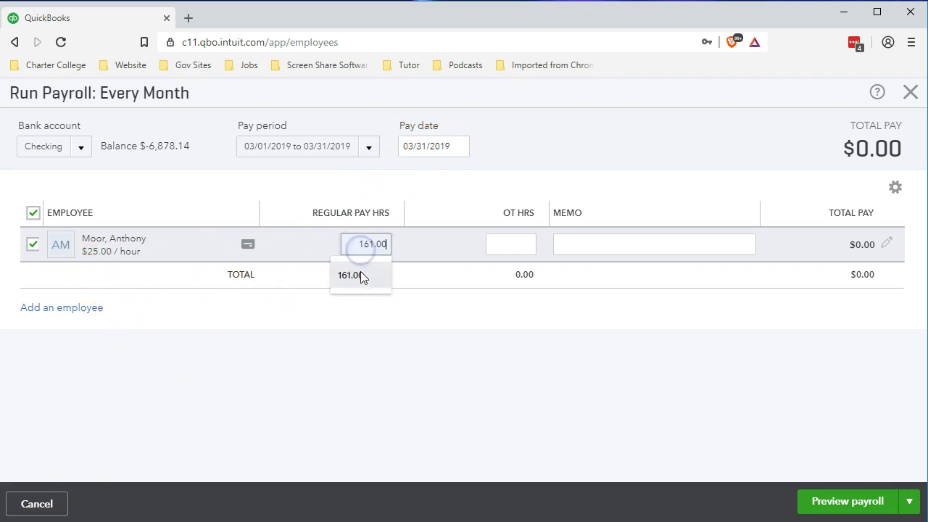
{"action": "left_click", "coordinate": [362, 275]}
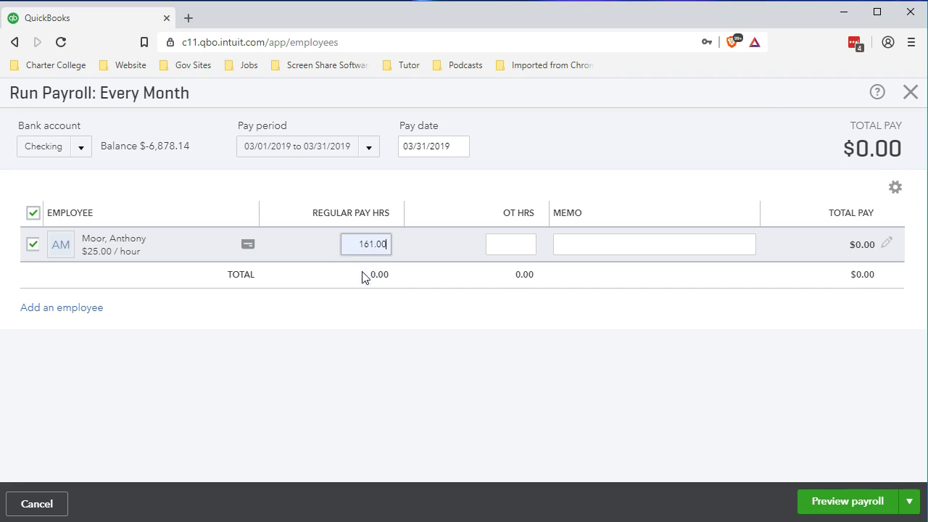
{"action": "left_click", "coordinate": [491, 243]}
{"action": "left_click", "coordinate": [509, 280]}
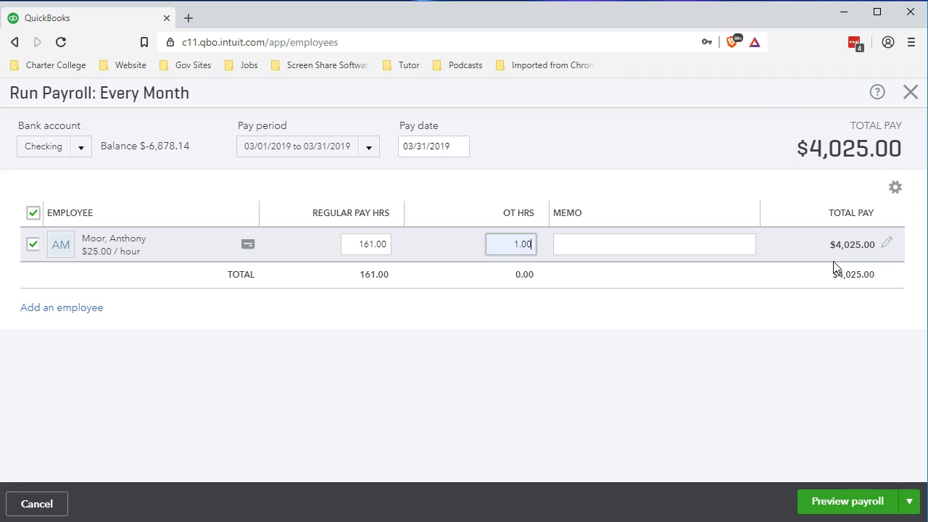
{"action": "left_click", "coordinate": [887, 247]}
Step: Open the paycheck breakdown and expand the Employee taxes and Employee deductions sections
{"action": "left_click", "coordinate": [885, 248]}
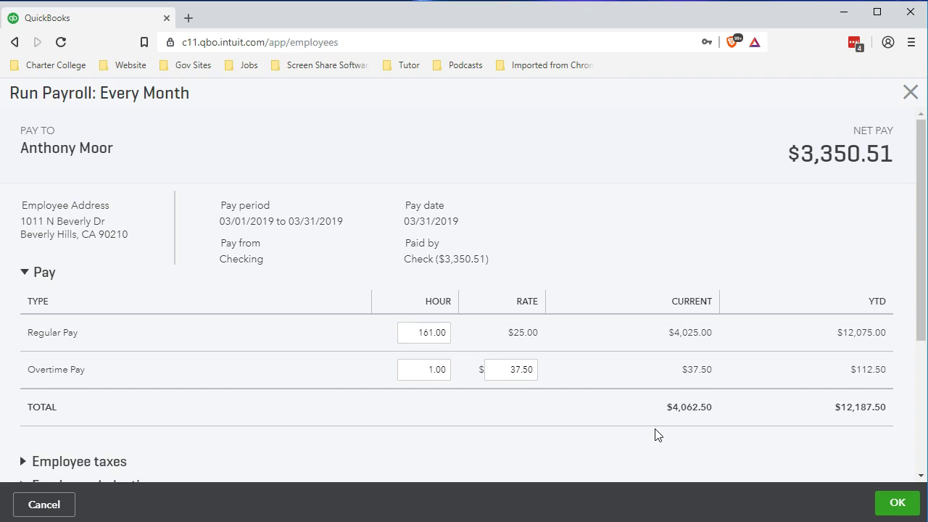
{"action": "scroll", "coordinate": [658, 434], "scroll_direction": "down", "scroll_amount": 1}
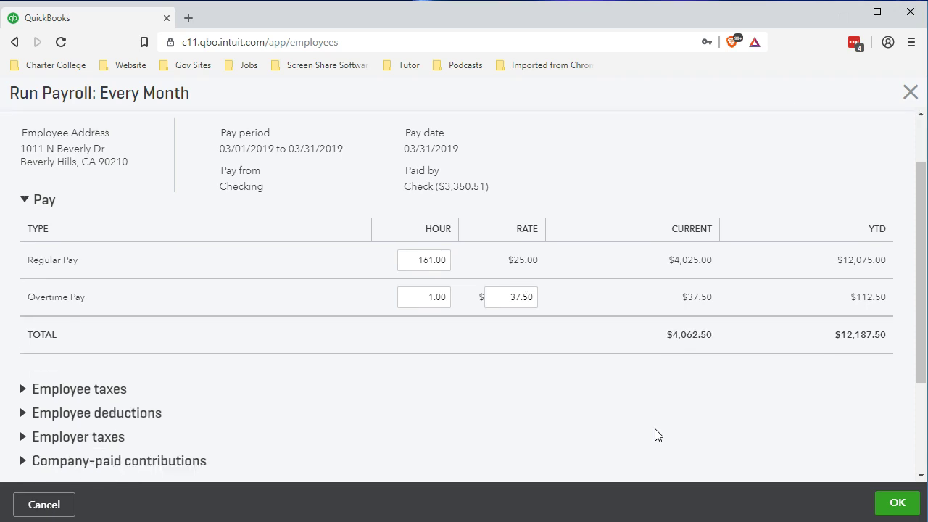
{"action": "scroll", "coordinate": [657, 434], "scroll_direction": "down", "scroll_amount": 1}
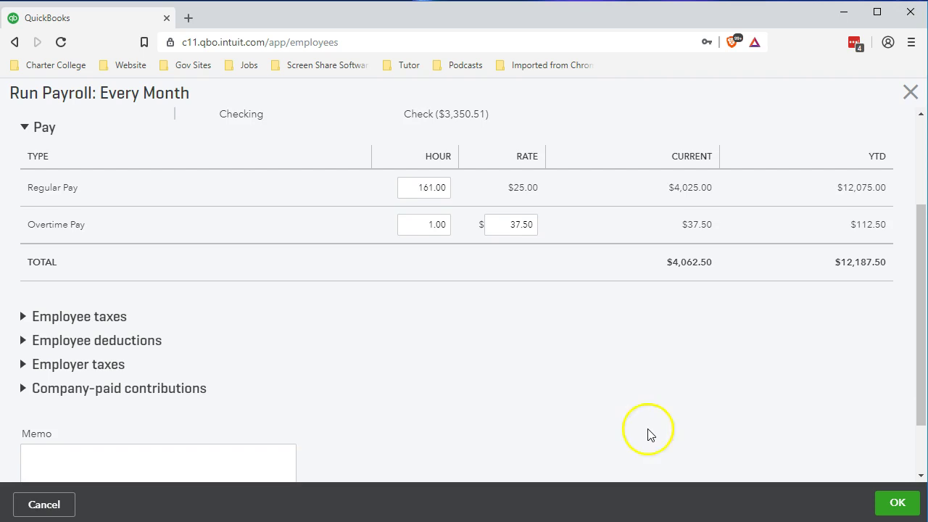
{"action": "left_click", "coordinate": [23, 317]}
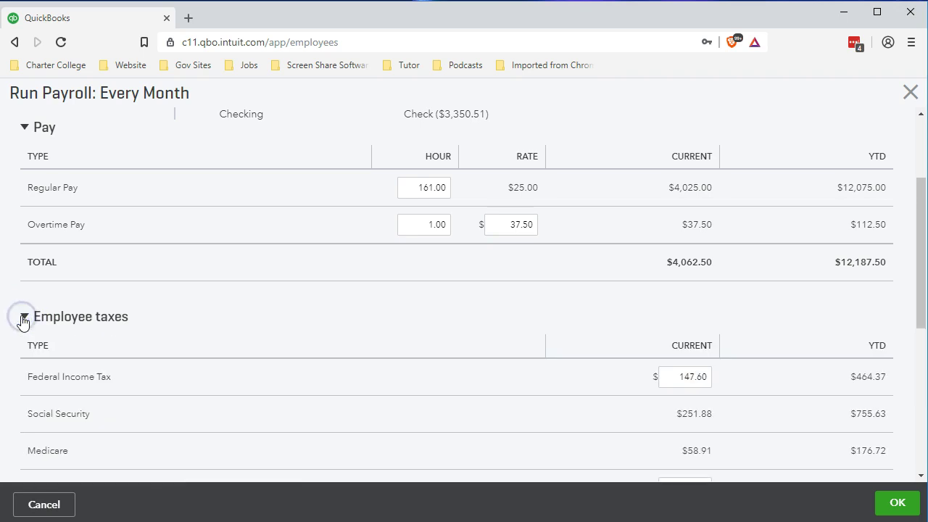
{"action": "scroll", "coordinate": [300, 307], "scroll_direction": "down", "scroll_amount": 2}
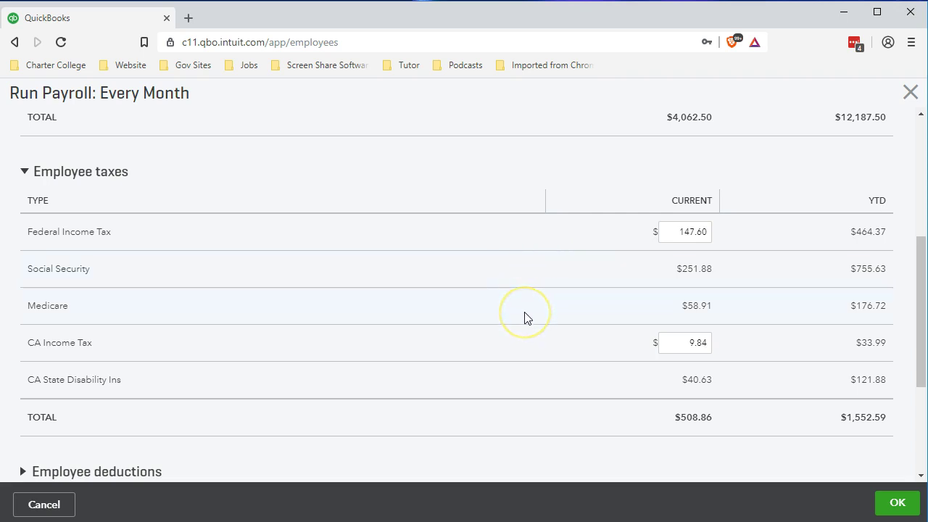
{"action": "scroll", "coordinate": [525, 313], "scroll_direction": "down", "scroll_amount": 1}
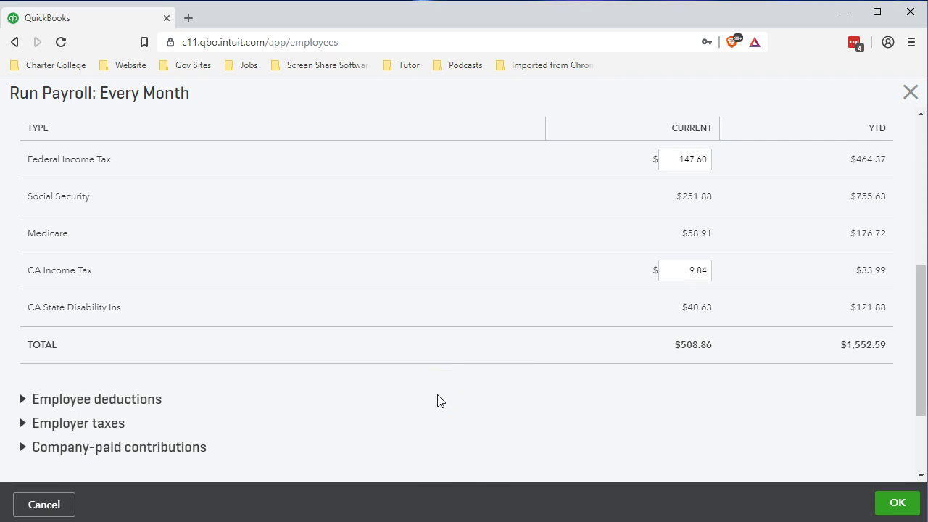
{"action": "scroll", "coordinate": [438, 401], "scroll_direction": "down", "scroll_amount": 1}
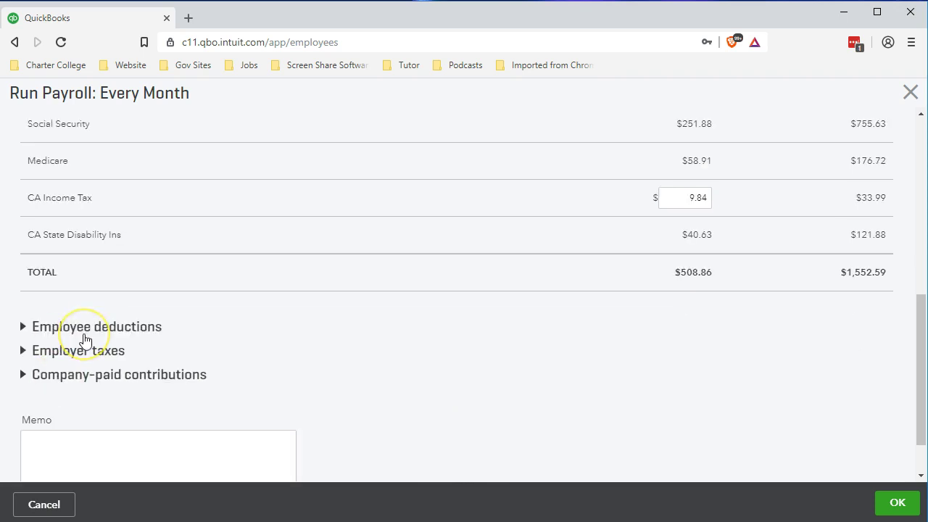
{"action": "left_click", "coordinate": [24, 328]}
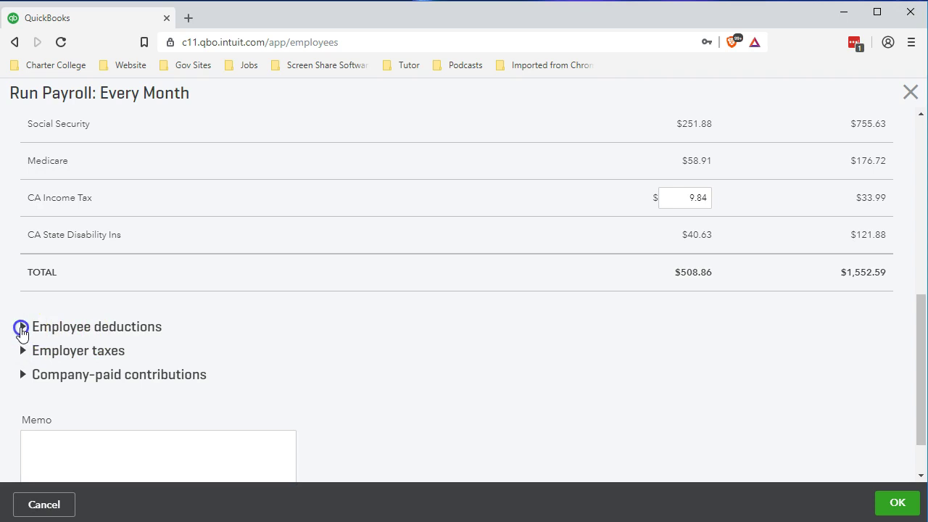
{"action": "scroll", "coordinate": [25, 329], "scroll_direction": "down", "scroll_amount": 1}
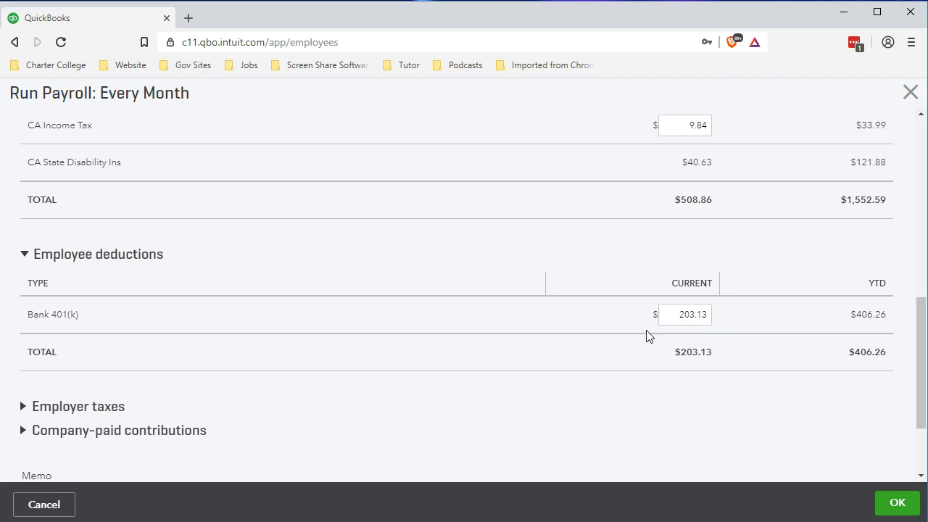
{"action": "scroll", "coordinate": [647, 335], "scroll_direction": "up", "scroll_amount": 4}
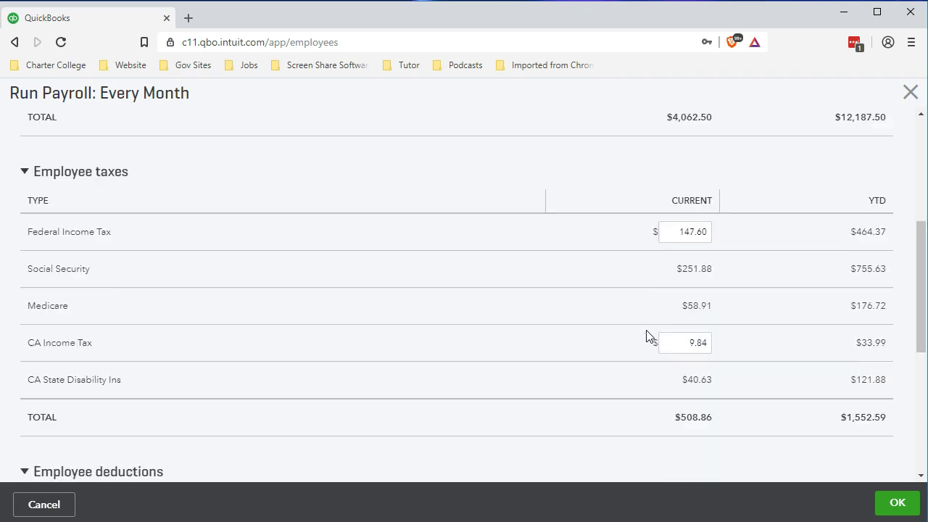
Step: Confirm in Calculator that 5% of $4,062.50 is 203.125, matching the $203.13 Bank 401(k) deduction
{"action": "key", "text": "XF86Calculator"}
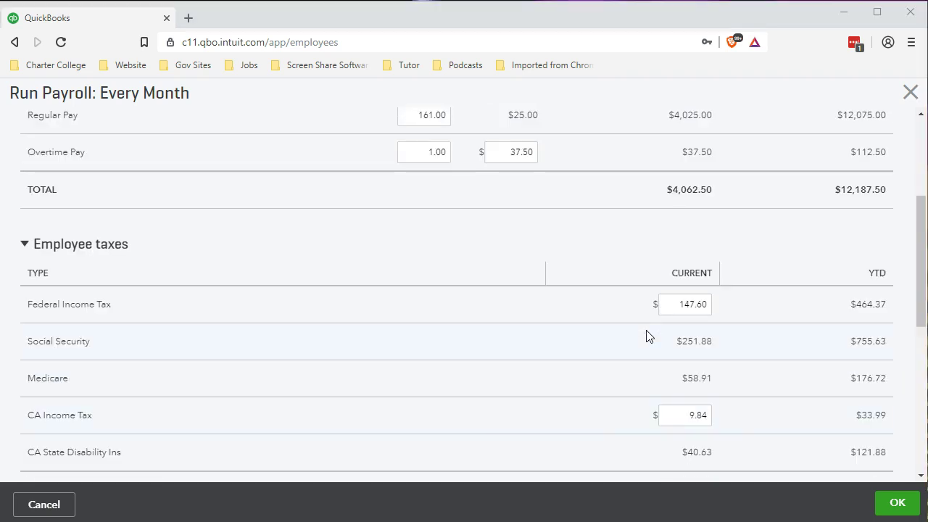
{"action": "left_click", "coordinate": [602, 64]}
{"action": "left_click_drag", "start_coordinate": [601, 58], "coordinate": [427, 69]}
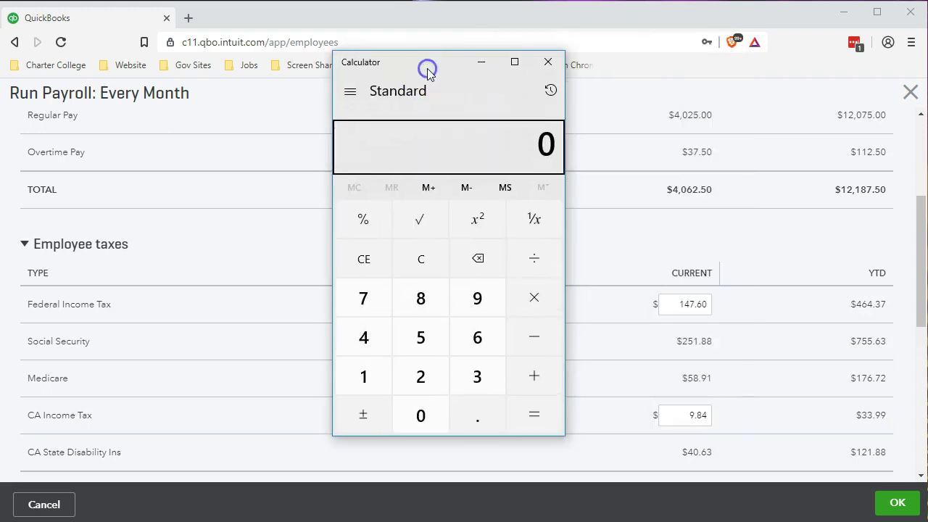
{"action": "type", "text": "4062.5*.05"}
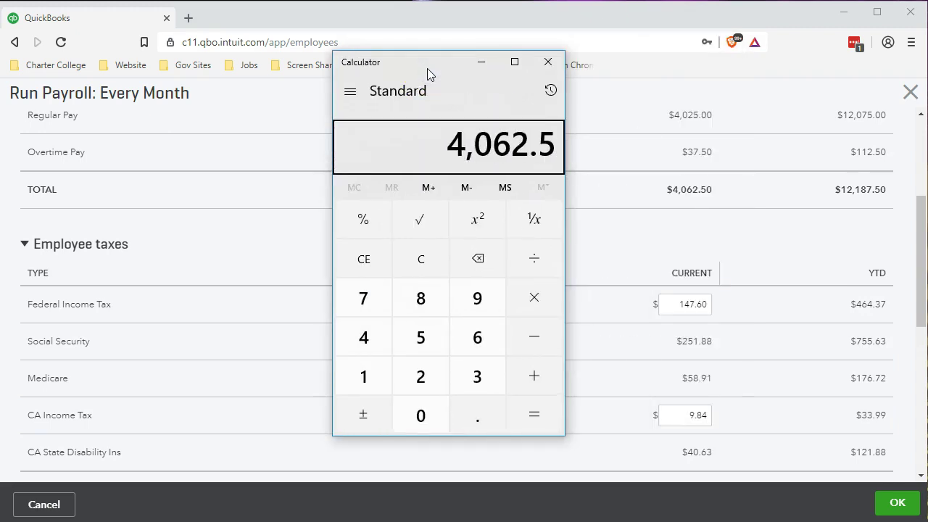
{"action": "key", "text": "Return"}
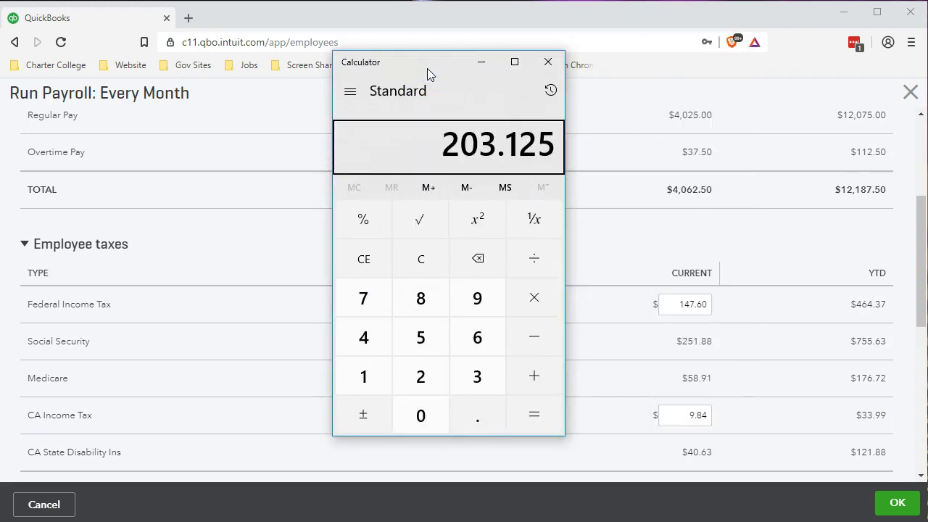
{"action": "left_click", "coordinate": [548, 61]}
{"action": "scroll", "coordinate": [474, 194], "scroll_direction": "down", "scroll_amount": 4}
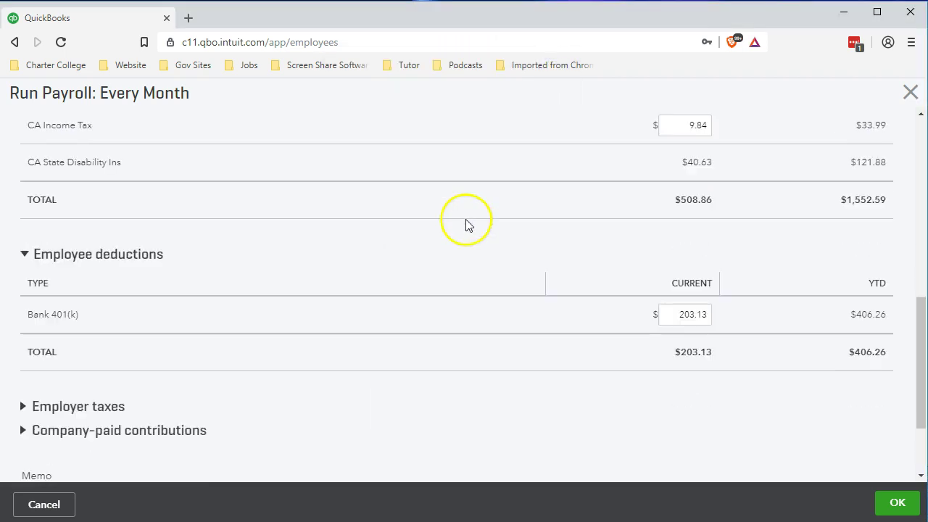
{"action": "scroll", "coordinate": [598, 375], "scroll_direction": "down", "scroll_amount": 1}
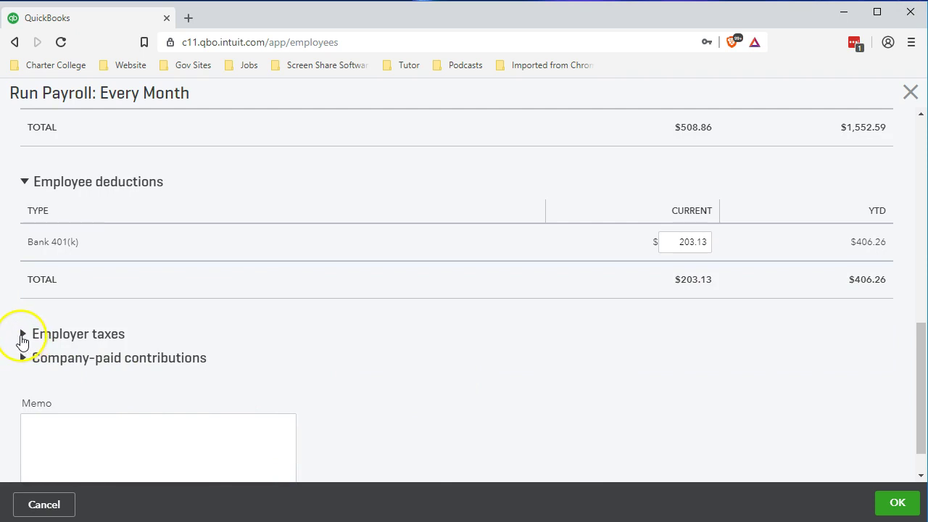
{"action": "left_click", "coordinate": [23, 335]}
Step: Expand Company-paid contributions to show the $101.56 Bank 401(k) employer contribution
{"action": "scroll", "coordinate": [24, 341], "scroll_direction": "down", "scroll_amount": 1}
{"action": "scroll", "coordinate": [23, 335], "scroll_direction": "down", "scroll_amount": 1}
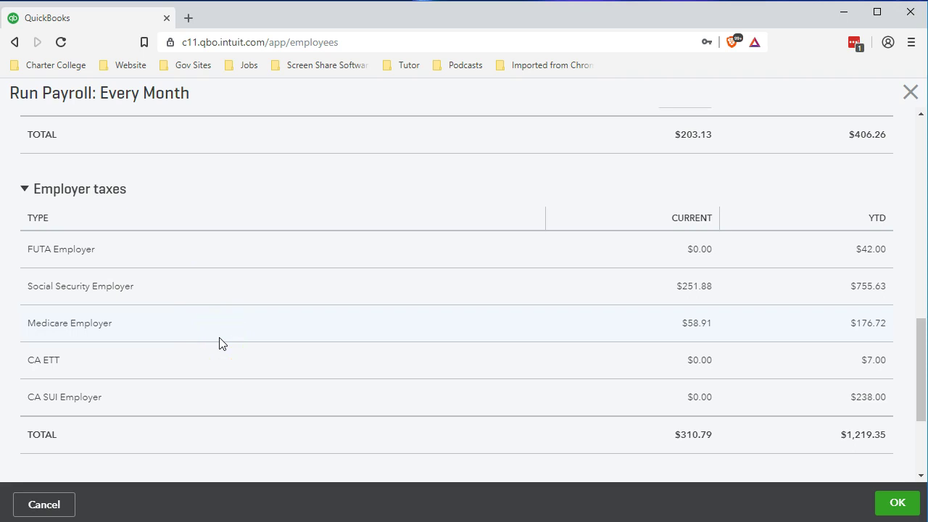
{"action": "scroll", "coordinate": [221, 343], "scroll_direction": "down", "scroll_amount": 1}
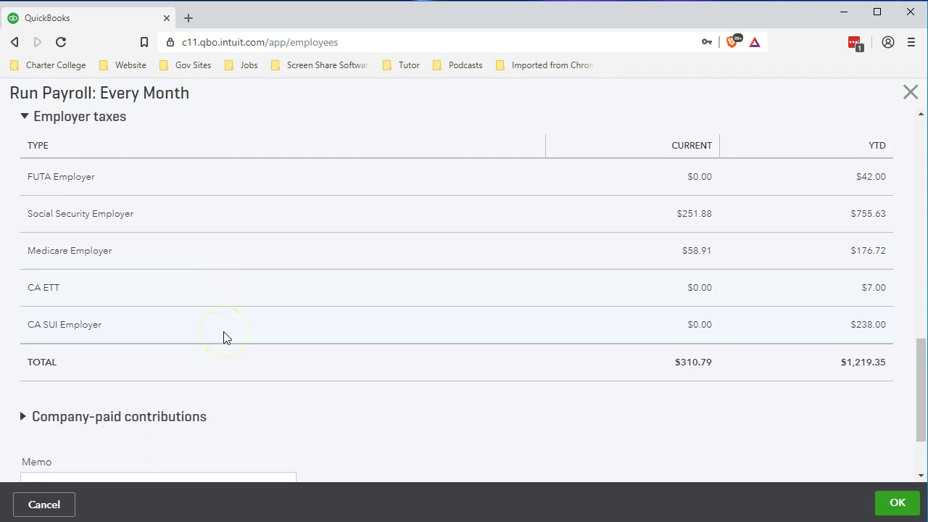
{"action": "scroll", "coordinate": [223, 332], "scroll_direction": "down", "scroll_amount": 1}
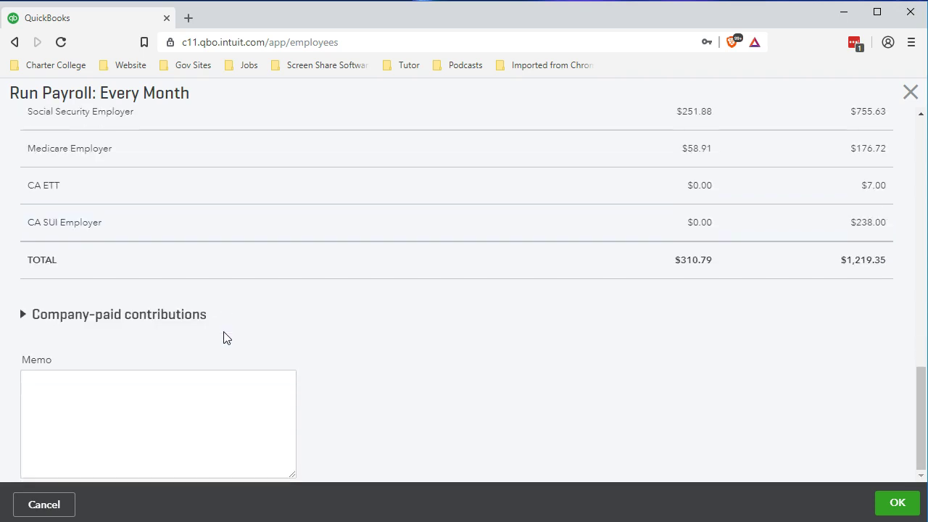
{"action": "left_click", "coordinate": [22, 314]}
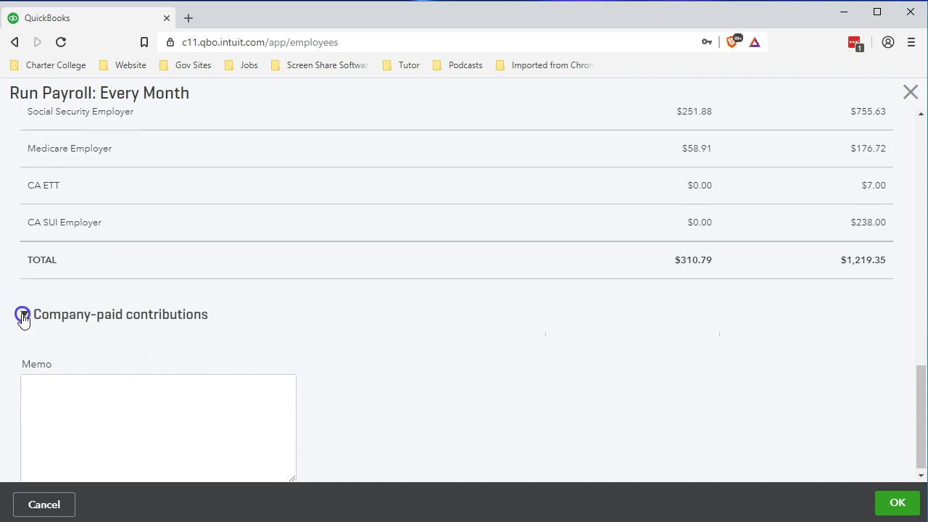
{"action": "scroll", "coordinate": [68, 356], "scroll_direction": "down", "scroll_amount": 1}
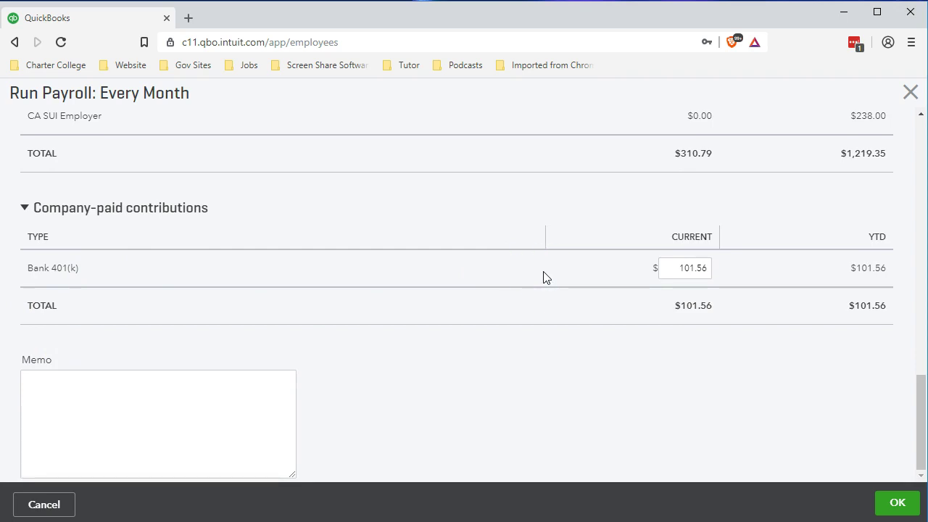
{"action": "scroll", "coordinate": [546, 278], "scroll_direction": "up", "scroll_amount": 5}
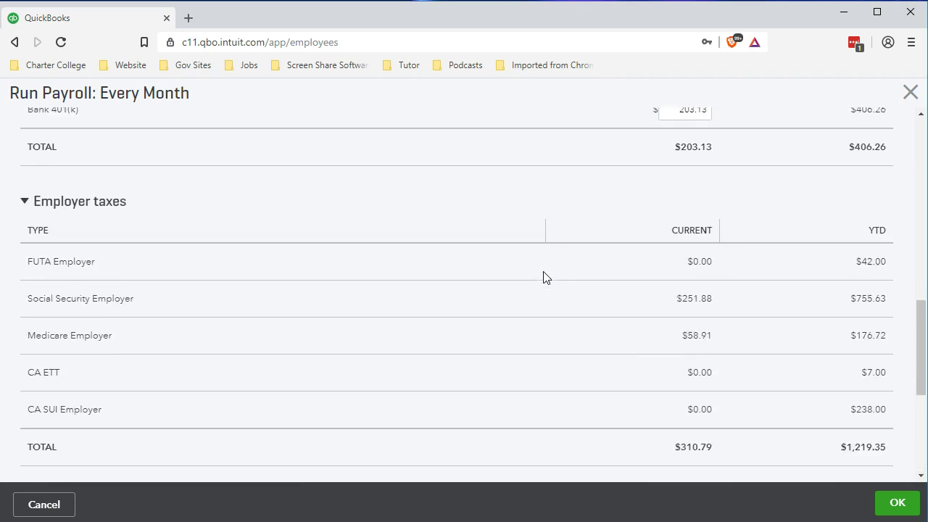
{"action": "left_click", "coordinate": [558, 275]}
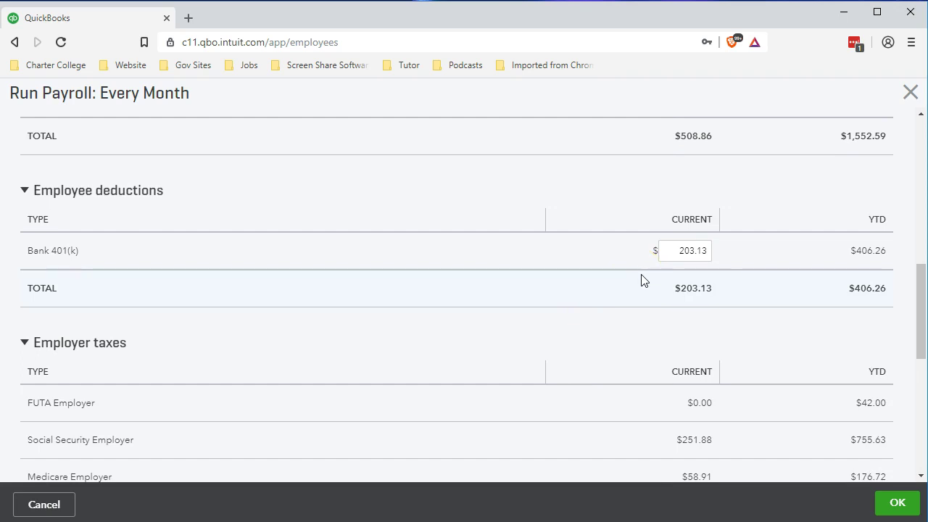
{"action": "scroll", "coordinate": [611, 290], "scroll_direction": "up", "scroll_amount": 4}
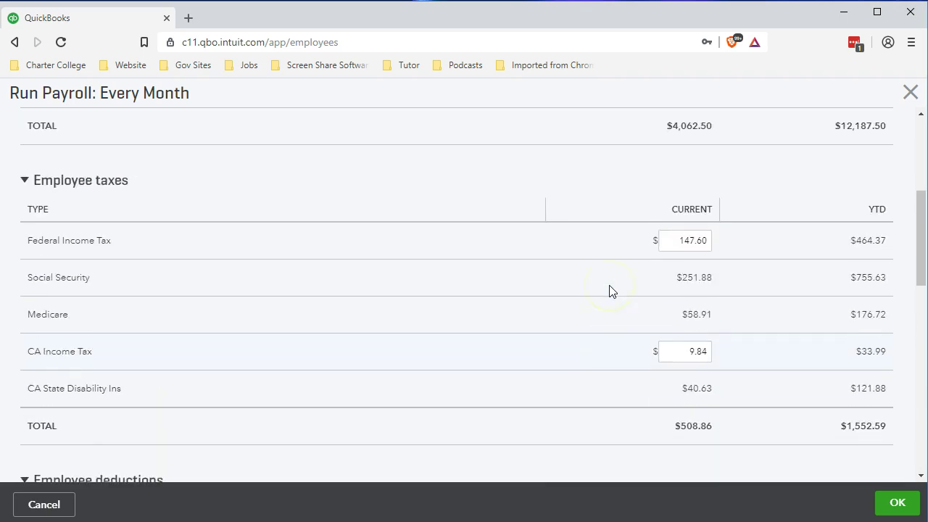
{"action": "scroll", "coordinate": [611, 290], "scroll_direction": "down", "scroll_amount": 2}
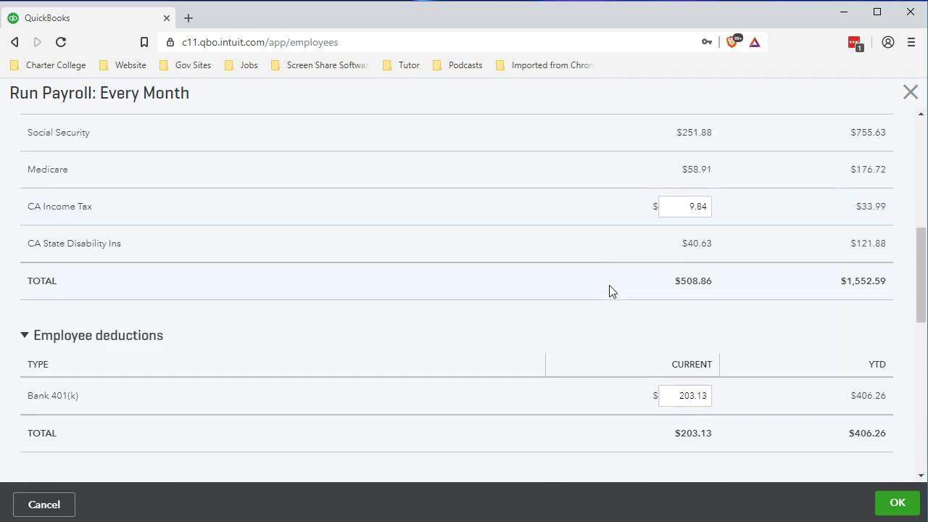
{"action": "scroll", "coordinate": [609, 290], "scroll_direction": "up", "scroll_amount": 1}
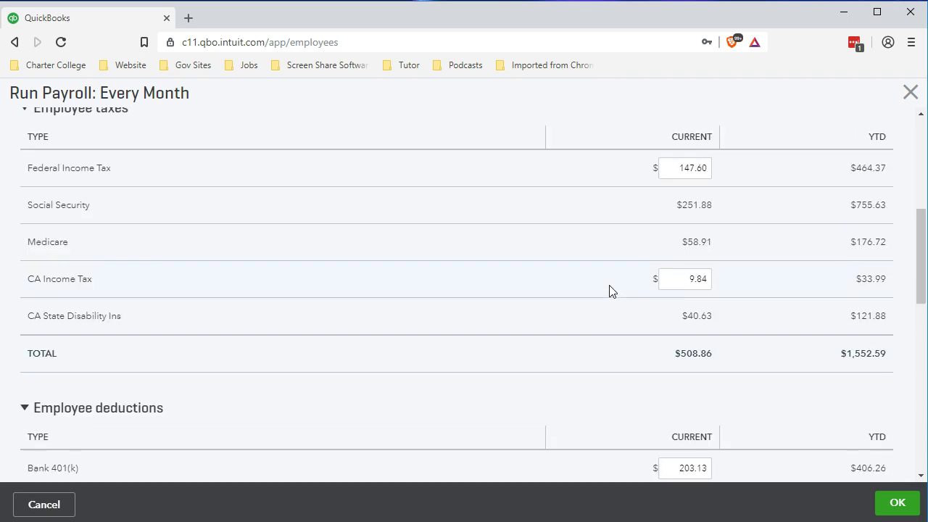
{"action": "scroll", "coordinate": [609, 288], "scroll_direction": "up", "scroll_amount": 3}
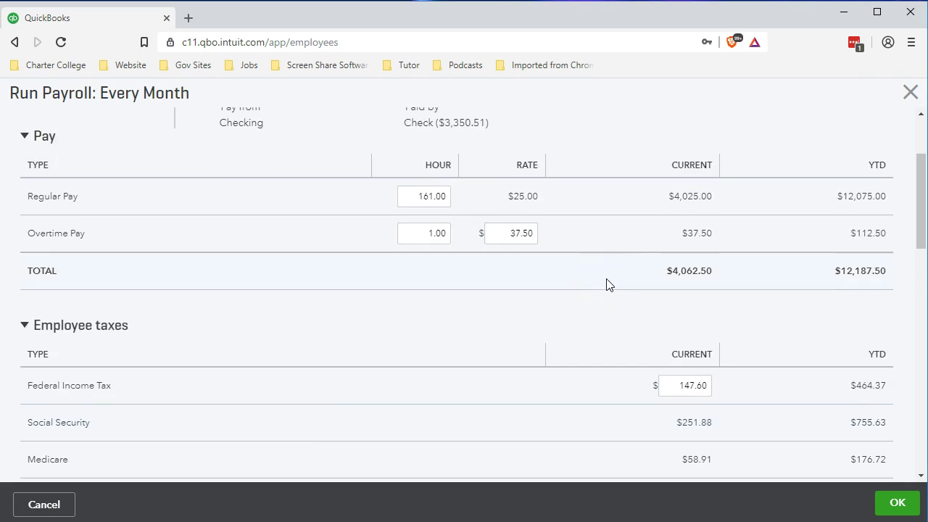
{"action": "key", "text": "XF86Calculator"}
{"action": "type", "text": "4062"}
{"action": "type", "text": ".5"}
{"action": "type", "text": "*.025"}
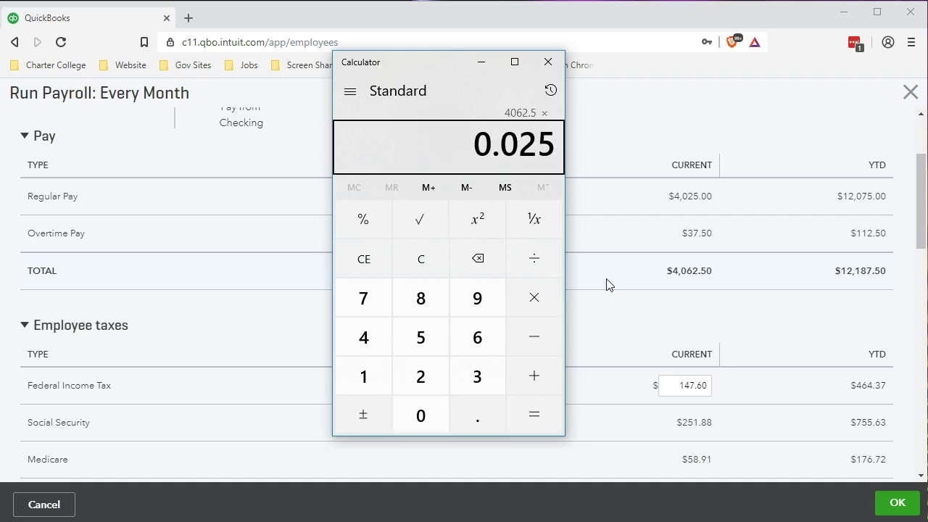
{"action": "key", "text": "Return"}
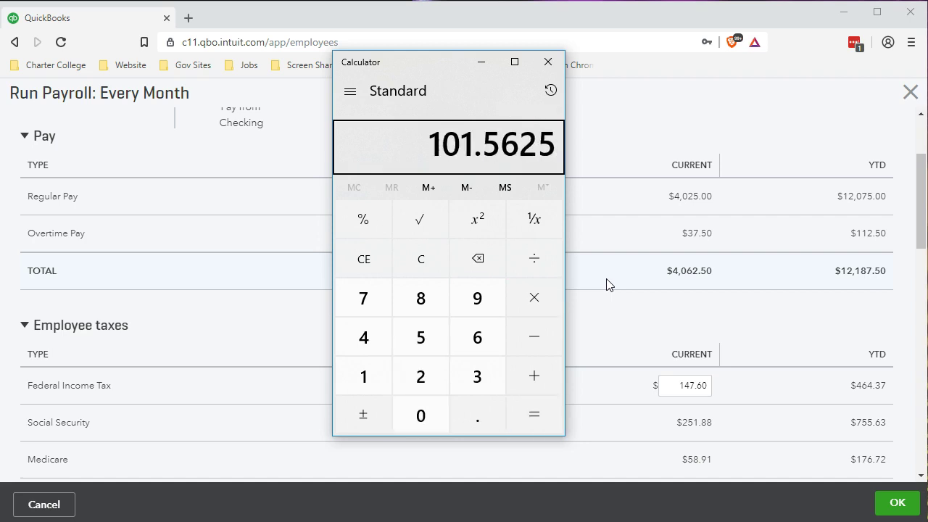
{"action": "left_click", "coordinate": [548, 61]}
{"action": "scroll", "coordinate": [485, 308], "scroll_direction": "down", "scroll_amount": 4}
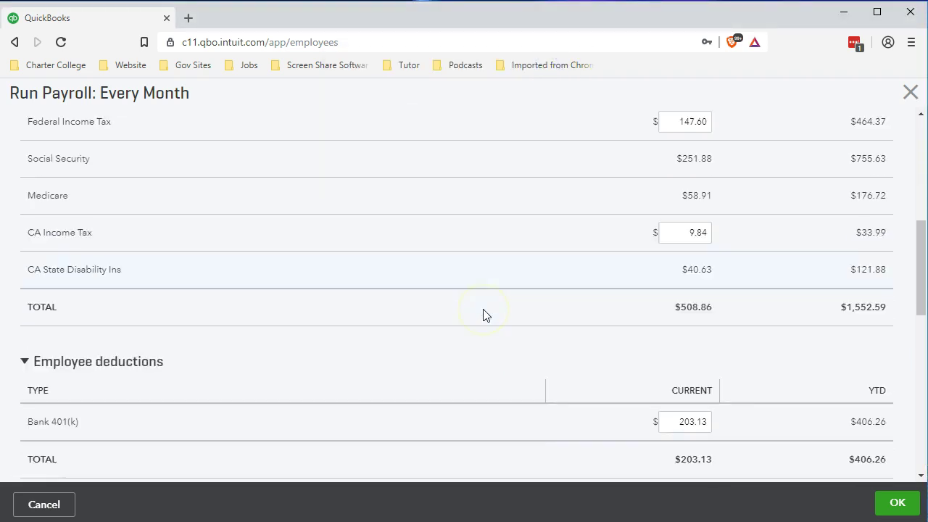
{"action": "scroll", "coordinate": [485, 315], "scroll_direction": "down", "scroll_amount": 2}
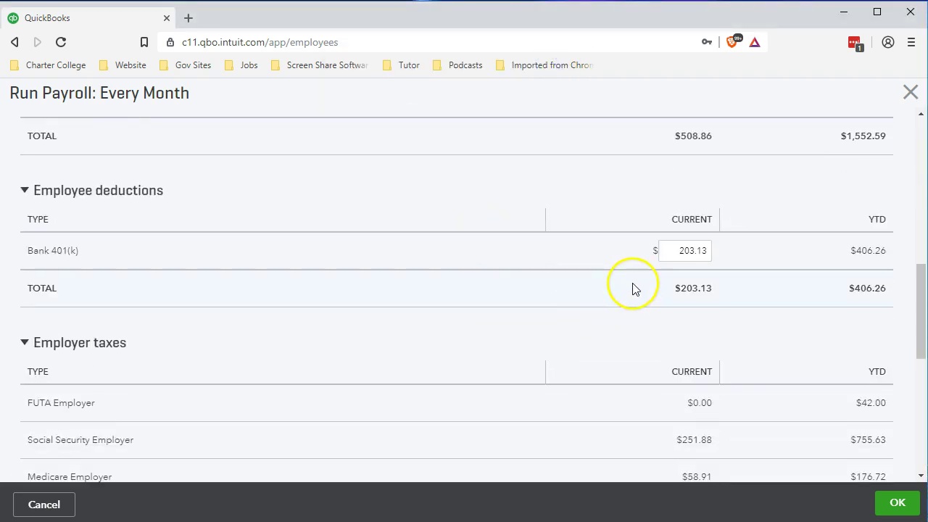
{"action": "key", "text": "XF86Calculator"}
{"action": "type", "text": "203.13/2"}
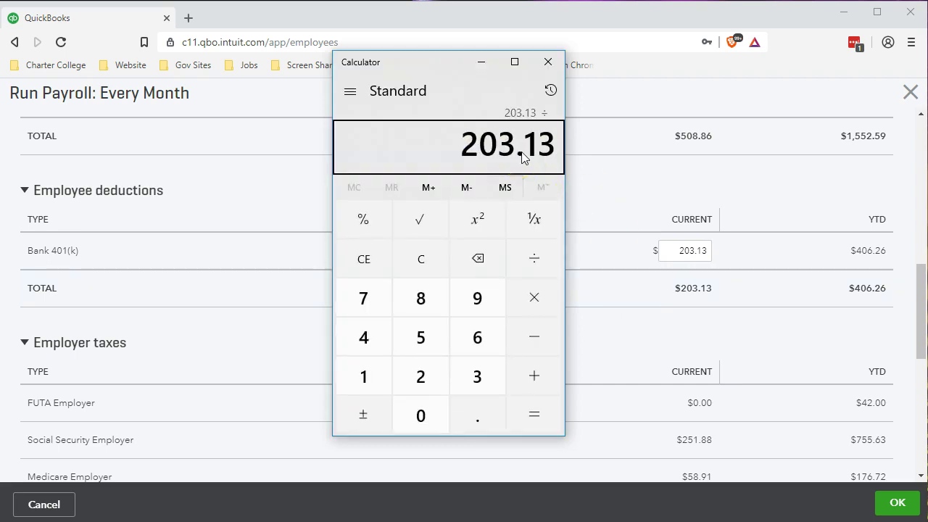
{"action": "key", "text": "Return"}
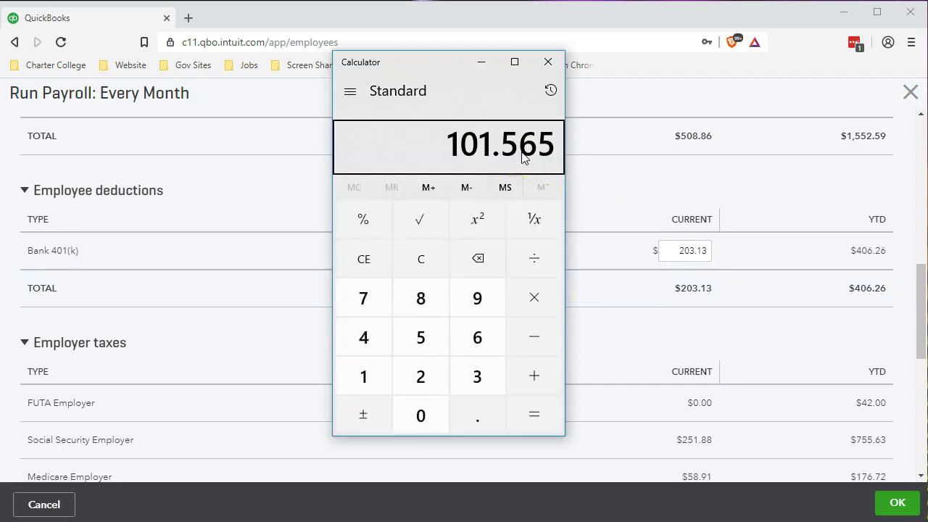
{"action": "left_click", "coordinate": [548, 61]}
{"action": "scroll", "coordinate": [493, 275], "scroll_direction": "down", "scroll_amount": 2}
{"action": "scroll", "coordinate": [487, 290], "scroll_direction": "down", "scroll_amount": 4}
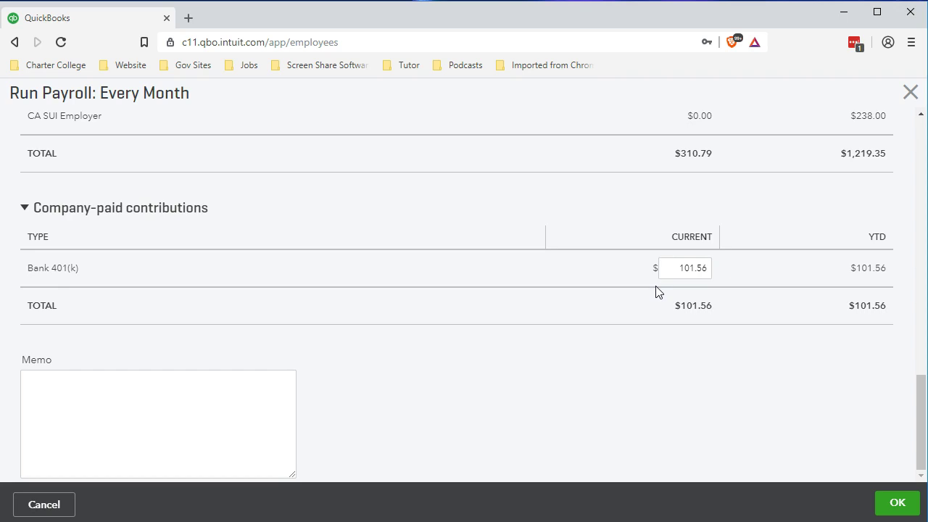
Step: Preview and submit the March 2019 payroll: $4,474.85 total cost, $3,350.51 net pay
{"action": "left_click", "coordinate": [898, 506]}
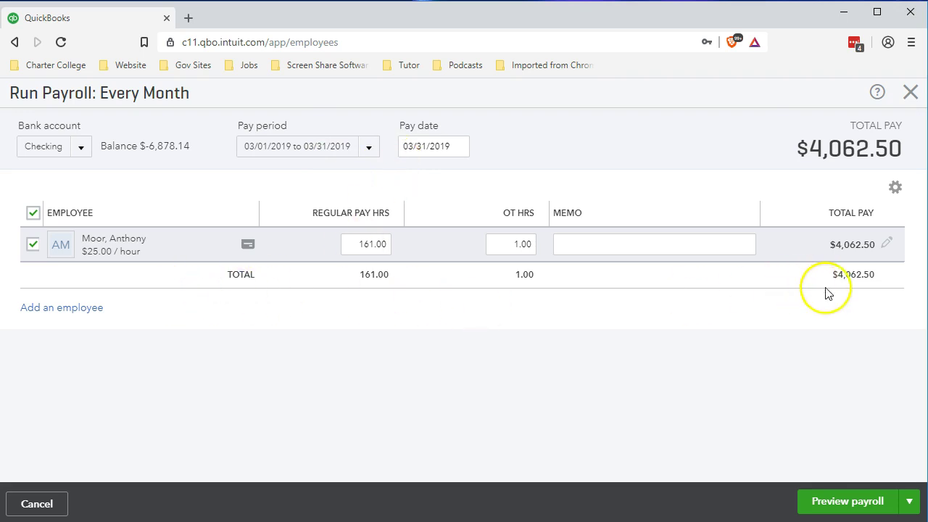
{"action": "left_click", "coordinate": [827, 507]}
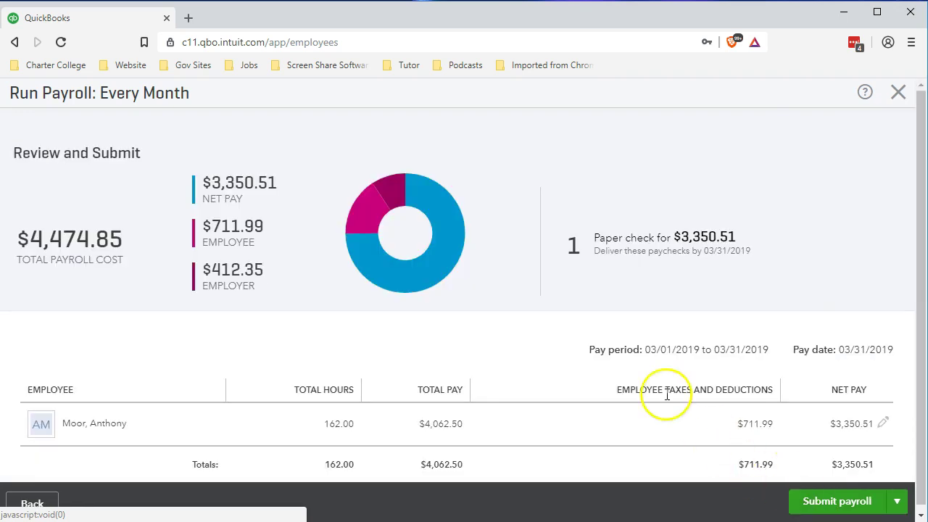
{"action": "scroll", "coordinate": [572, 326], "scroll_direction": "down", "scroll_amount": 1}
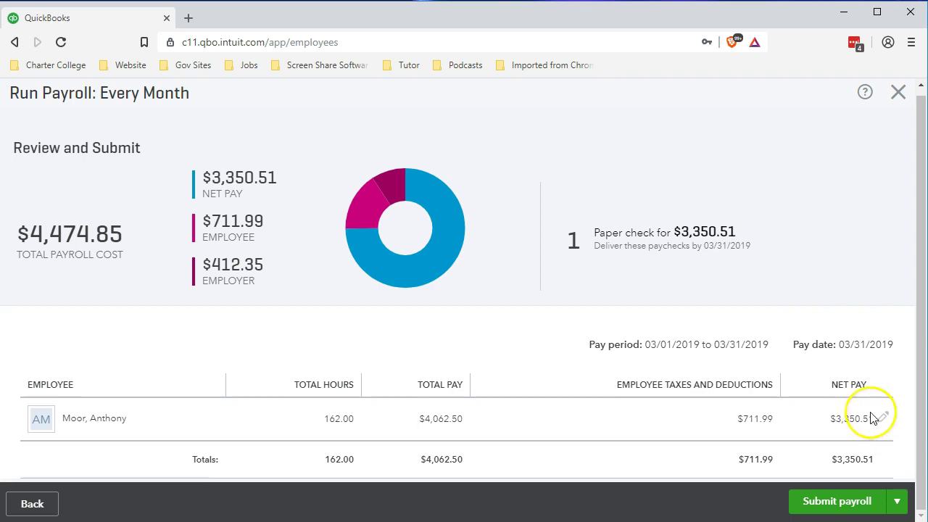
{"action": "left_click", "coordinate": [827, 503]}
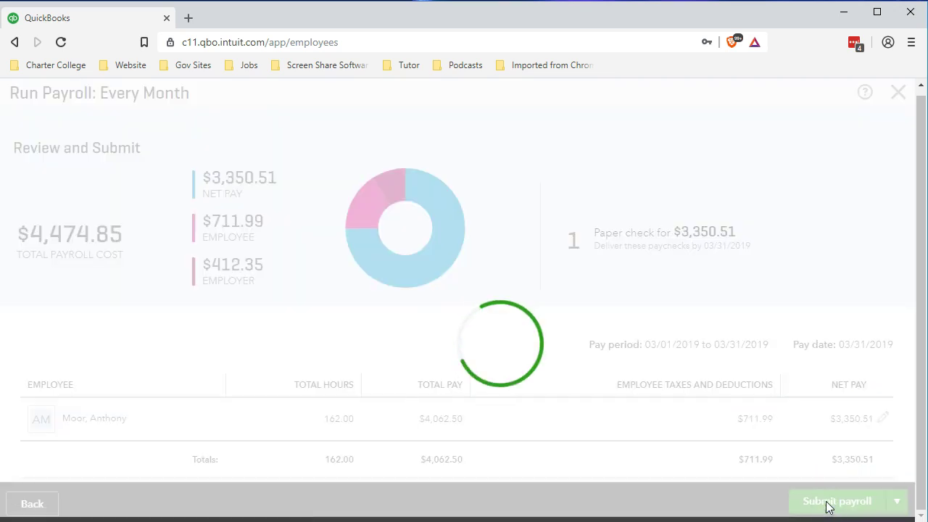
Step: Record 1003 as the paycheck's check number
{"action": "left_click", "coordinate": [585, 379]}
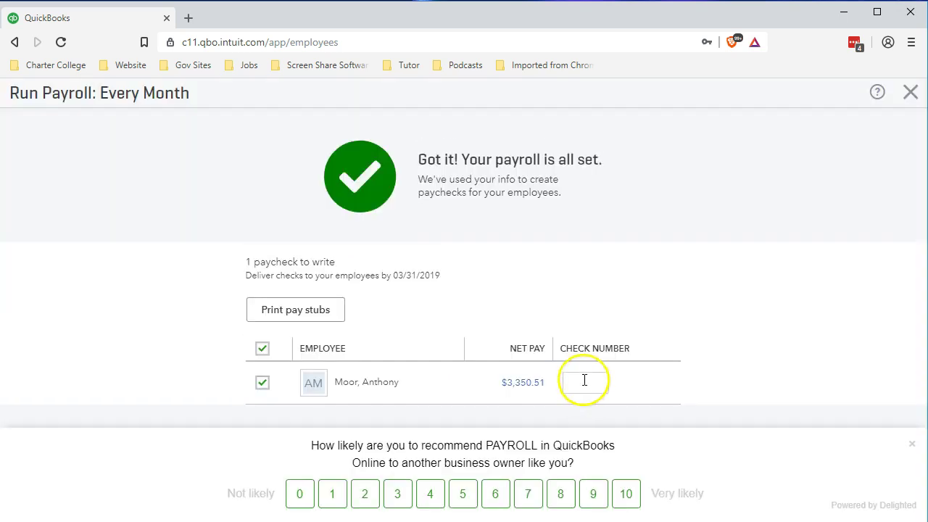
{"action": "type", "text": "1003"}
{"action": "left_click", "coordinate": [653, 333]}
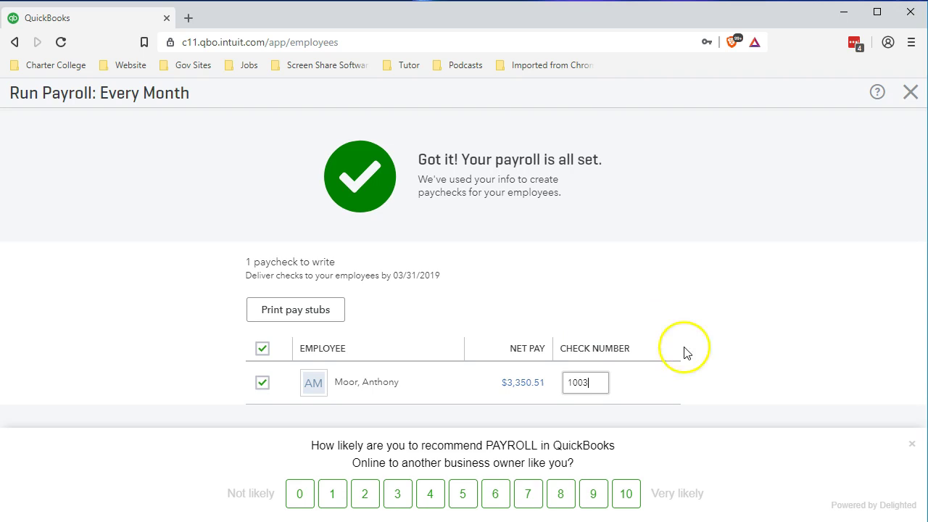
Step: Dismiss the recommendation survey and open the check 1003 pay stub PDF showing $3,350.51 net pay
{"action": "left_click", "coordinate": [912, 444]}
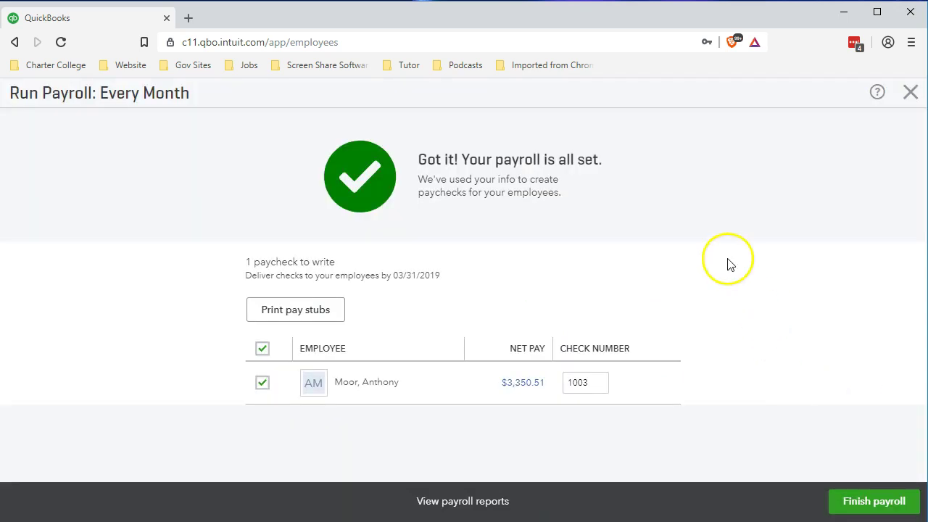
{"action": "left_click", "coordinate": [313, 317]}
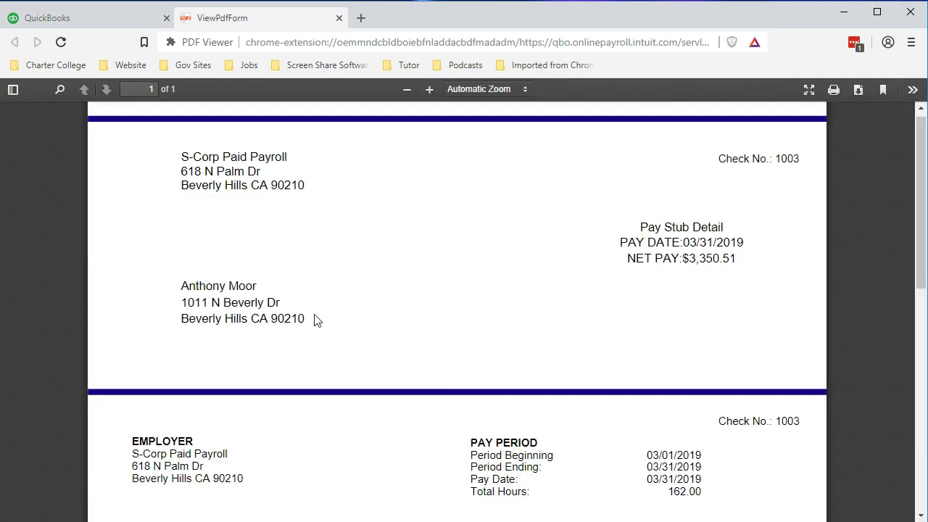
{"action": "scroll", "coordinate": [317, 320], "scroll_direction": "down", "scroll_amount": 5}
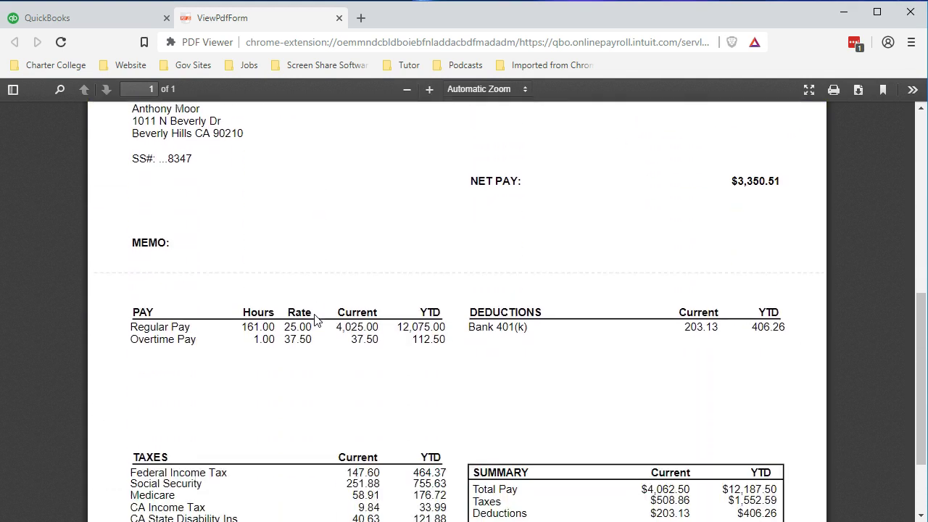